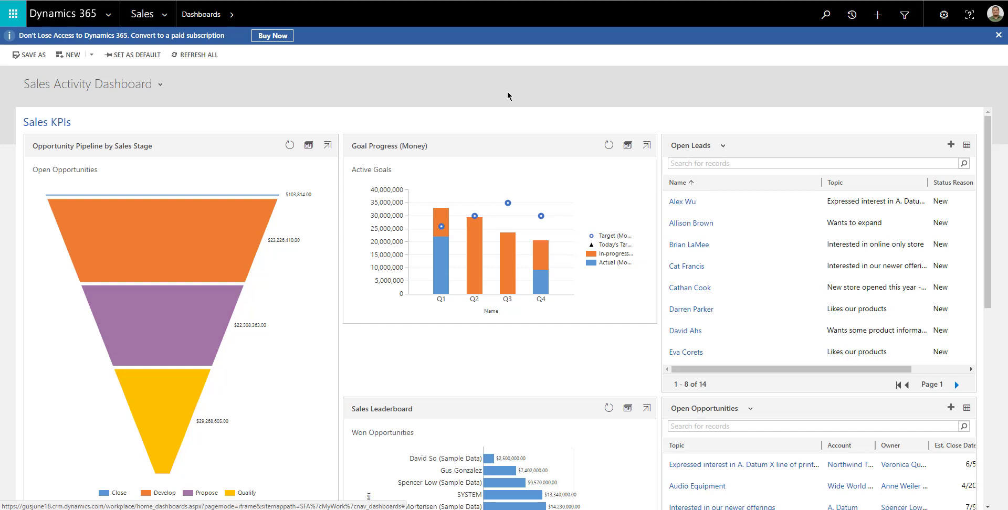
# - Go to the customization settings and open the default solution for customizing the system in a maximized window
pyautogui.click(164, 14)
pyautogui.click(666, 65)
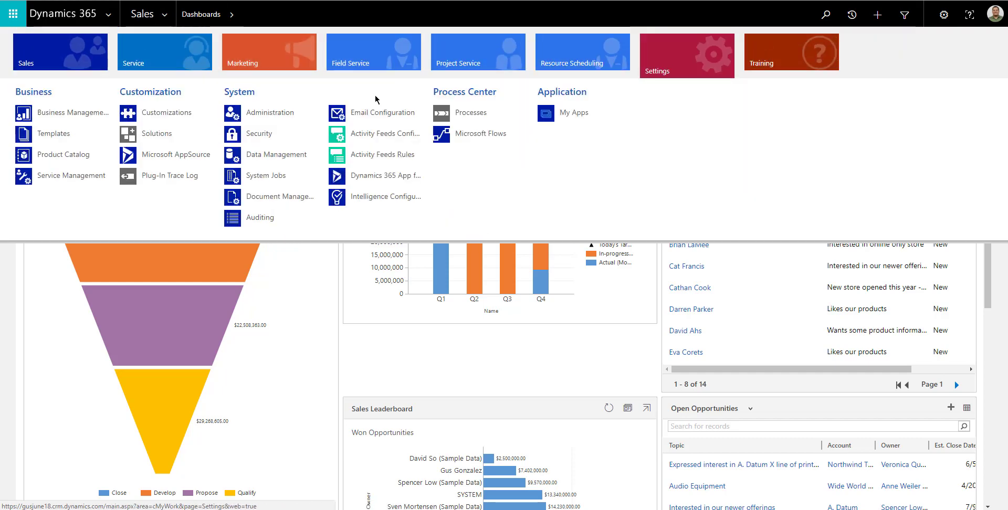
pyautogui.click(164, 115)
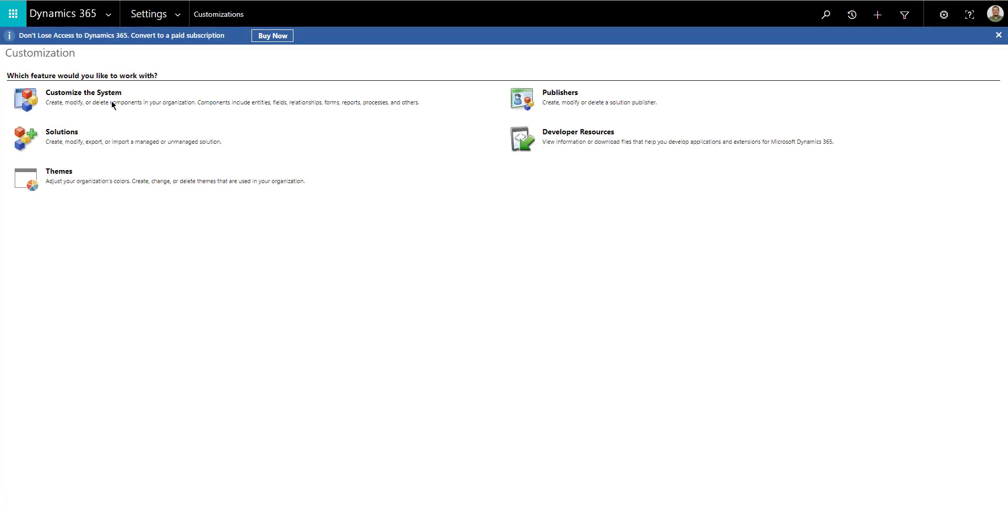
pyautogui.click(111, 99)
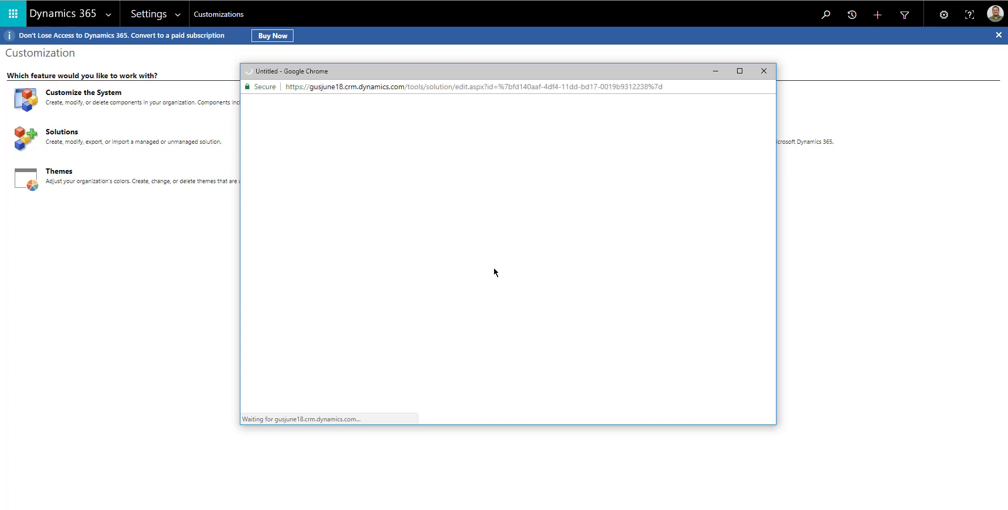
pyautogui.click(740, 72)
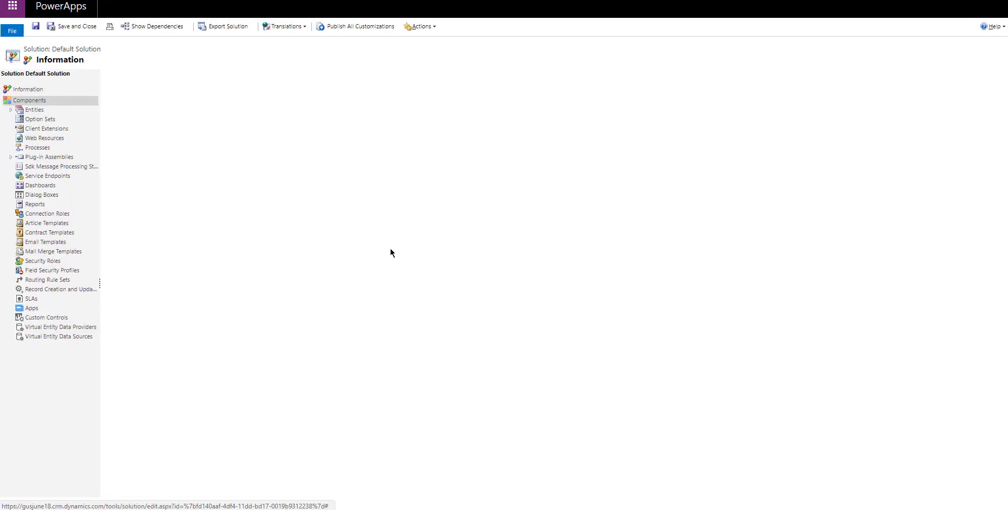
# - Expand the Account entity in the solution's components and show its fields
pyautogui.doubleClick(22, 111)
pyautogui.click(19, 99)
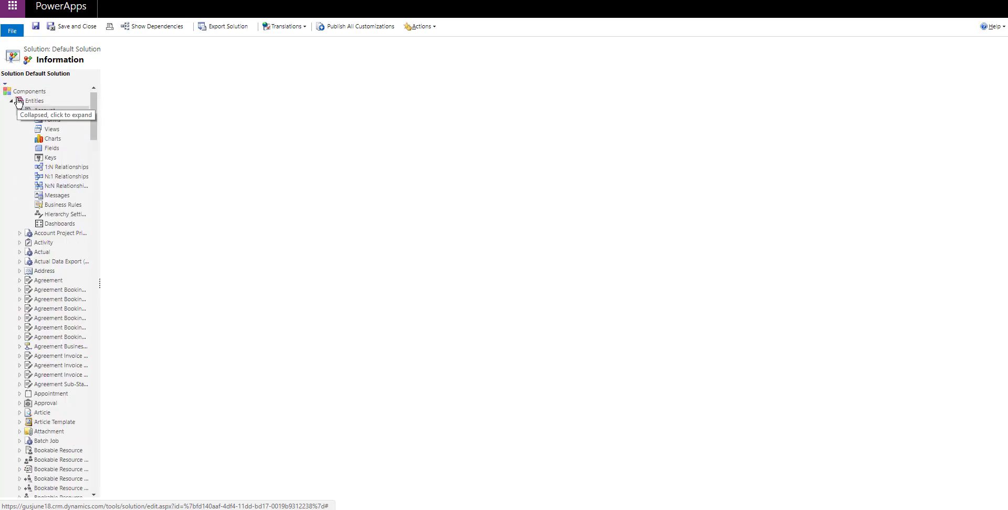
pyautogui.click(60, 149)
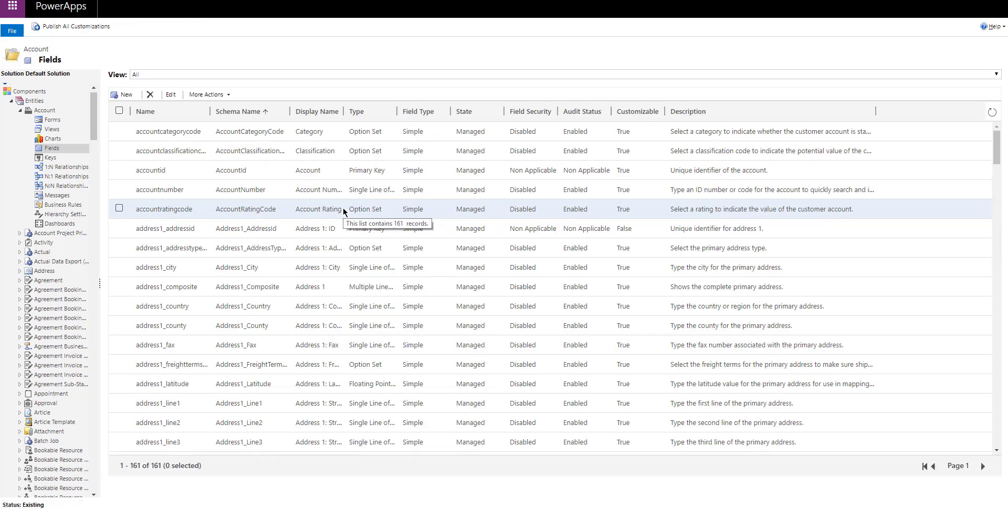
# - Create a new Account field named Last Communication with data type Date and Time and field type Rollup
pyautogui.click(122, 97)
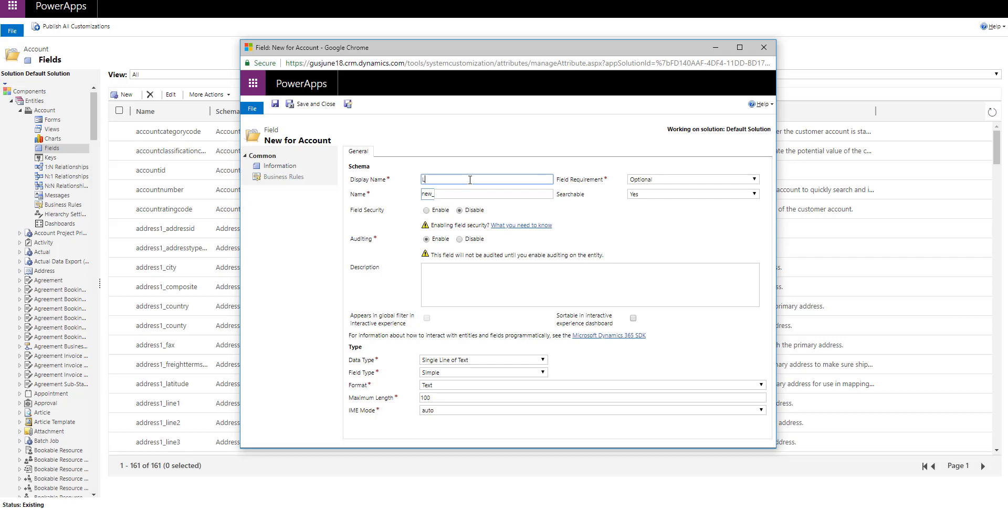
pyautogui.write('ast Communication')
pyautogui.press('Tab')
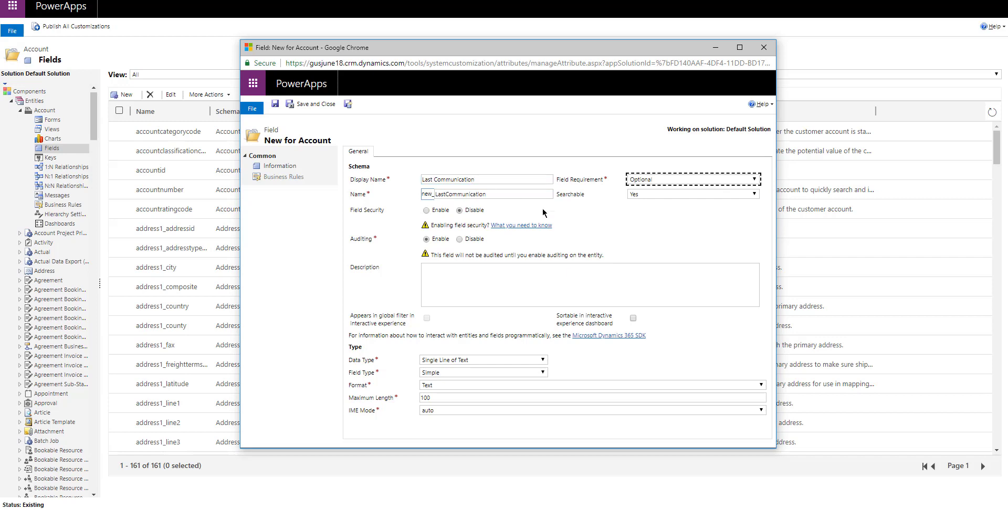
pyautogui.click(458, 363)
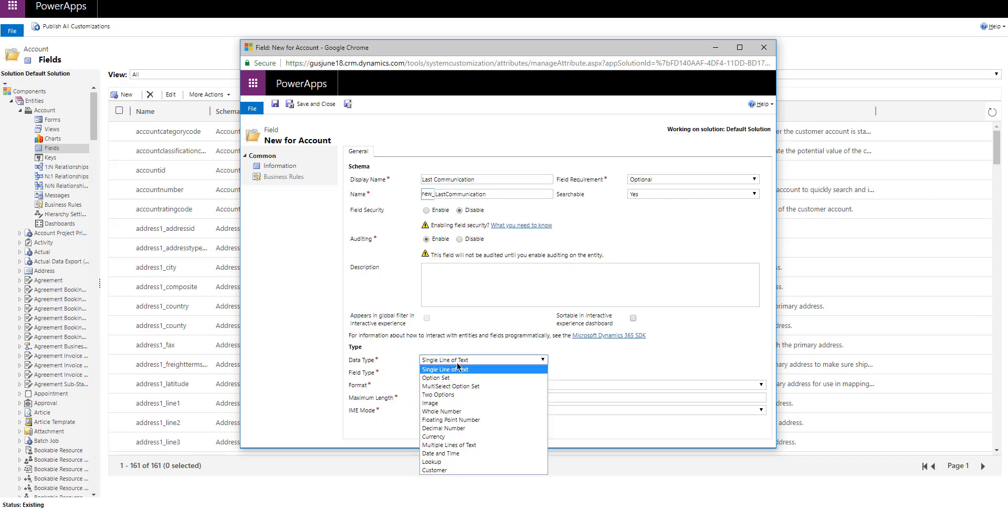
pyautogui.click(446, 454)
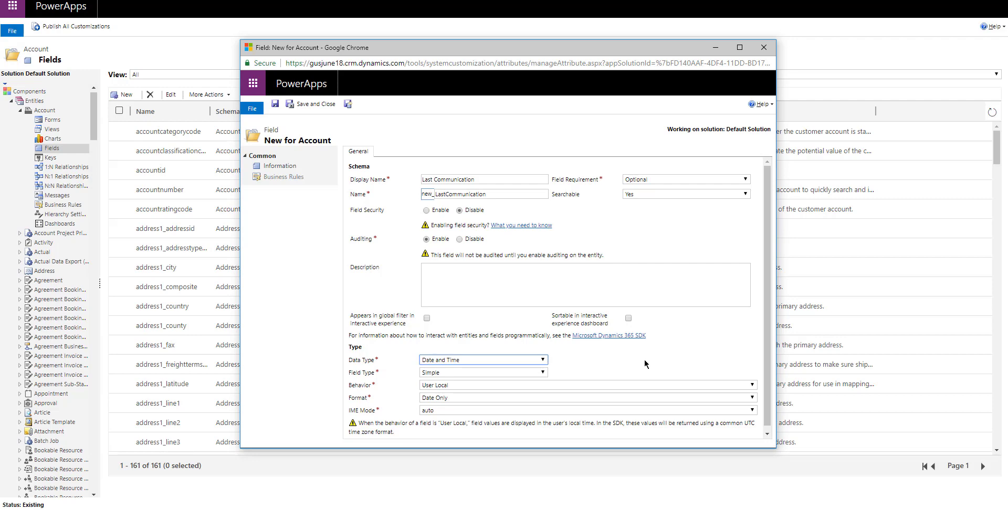
pyautogui.click(487, 373)
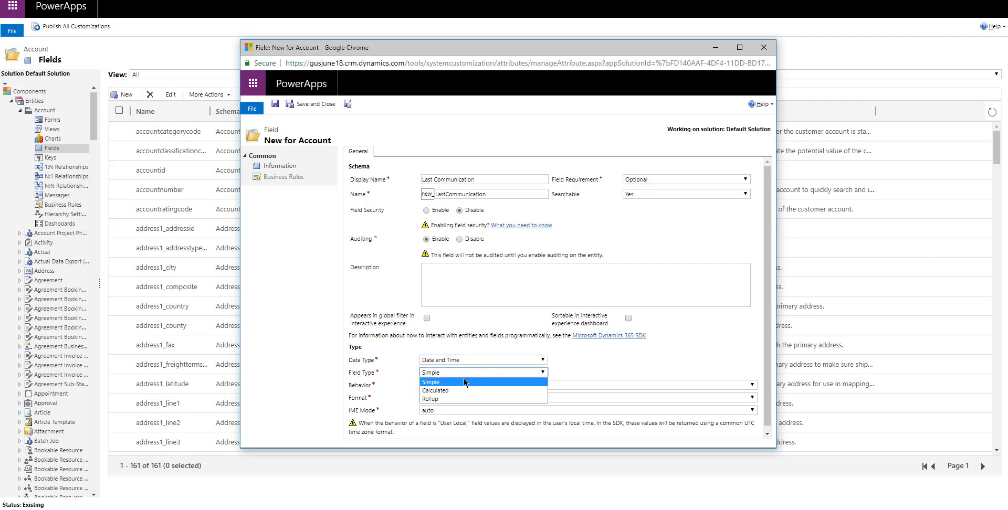
pyautogui.click(448, 399)
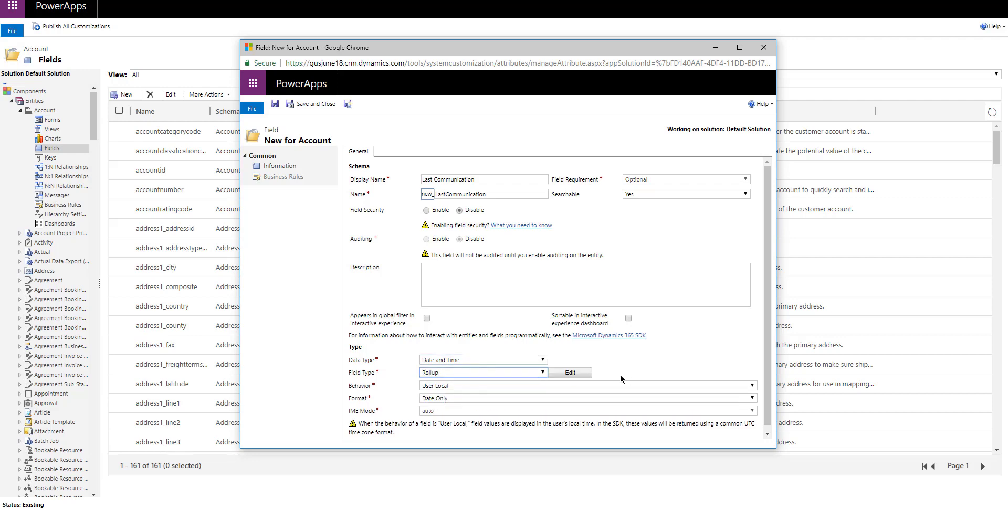
# - Open the rollup definition of the Last Communication field, dismissing the pop-up blocker alert, and maximize its window
pyautogui.click(584, 376)
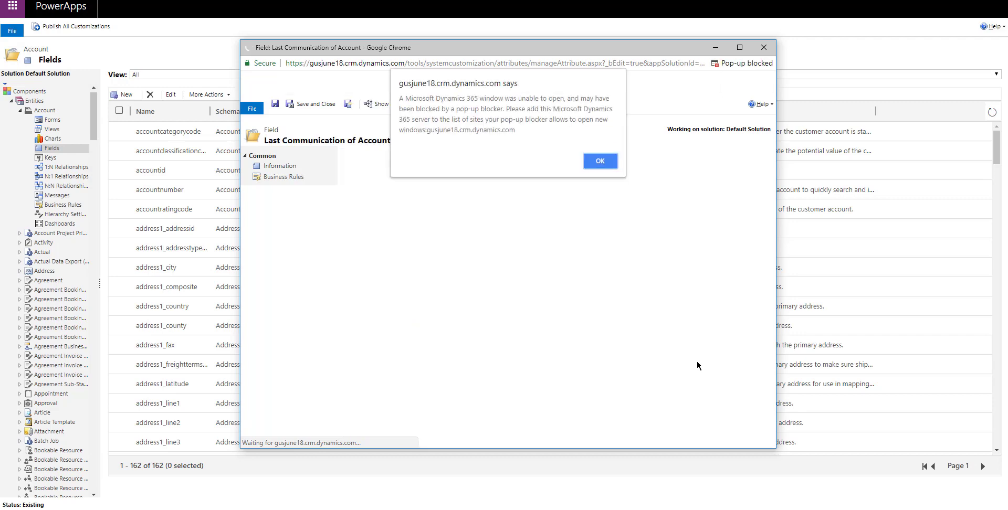
pyautogui.click(603, 164)
pyautogui.click(576, 374)
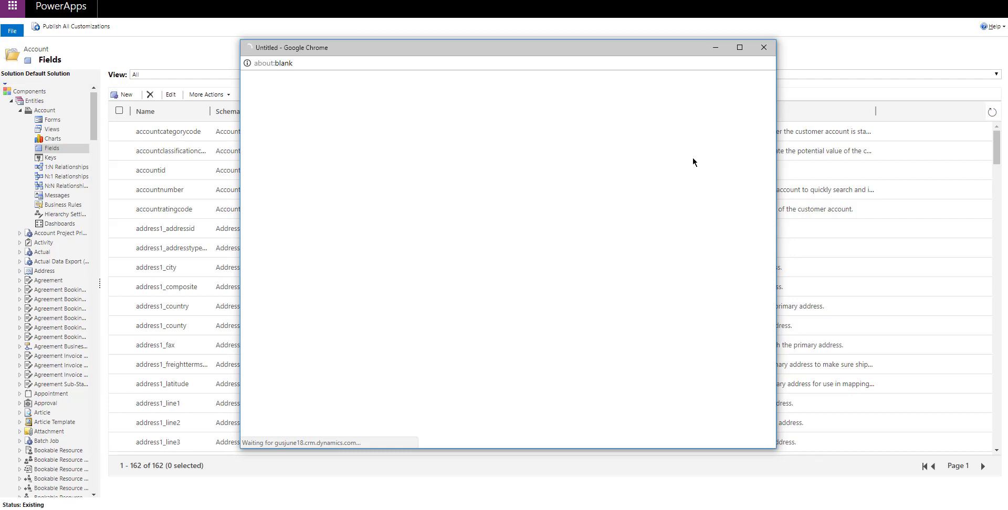
pyautogui.click(740, 47)
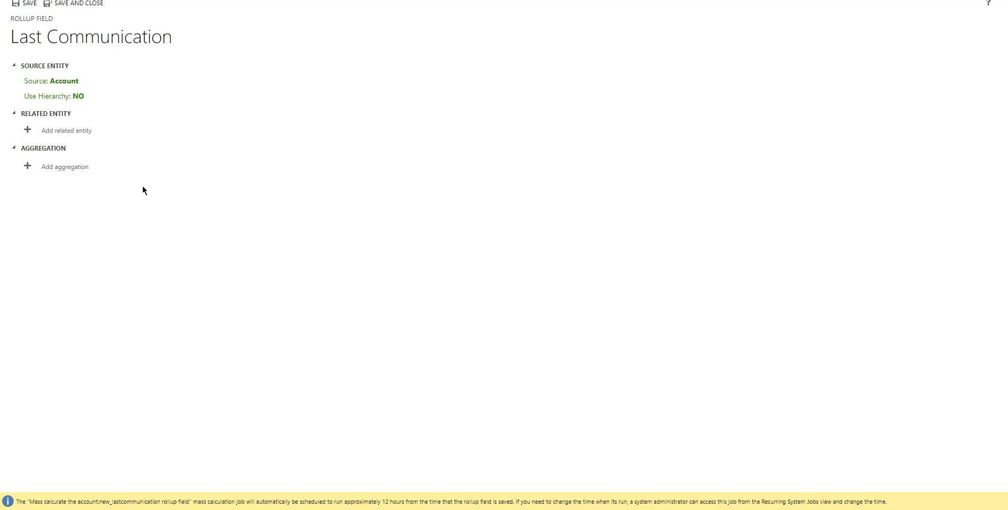
# - Add Activities (Regarding) as the related entity of the rollup field
pyautogui.click(79, 132)
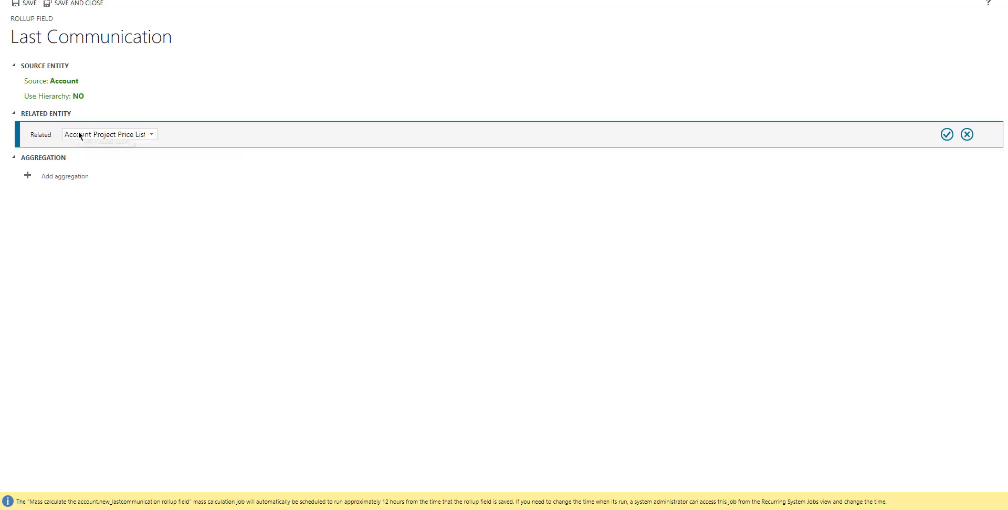
pyautogui.click(150, 135)
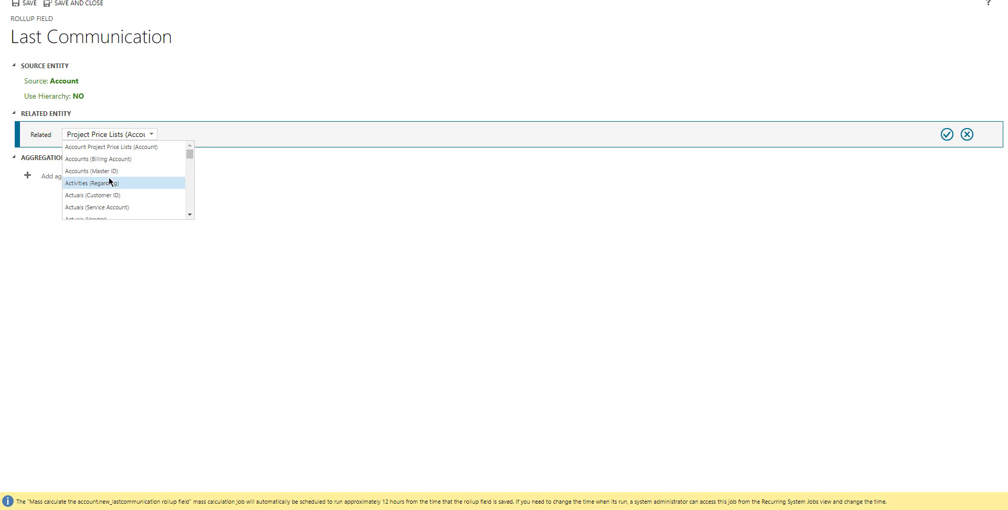
pyautogui.scroll(-3, 107, 195)
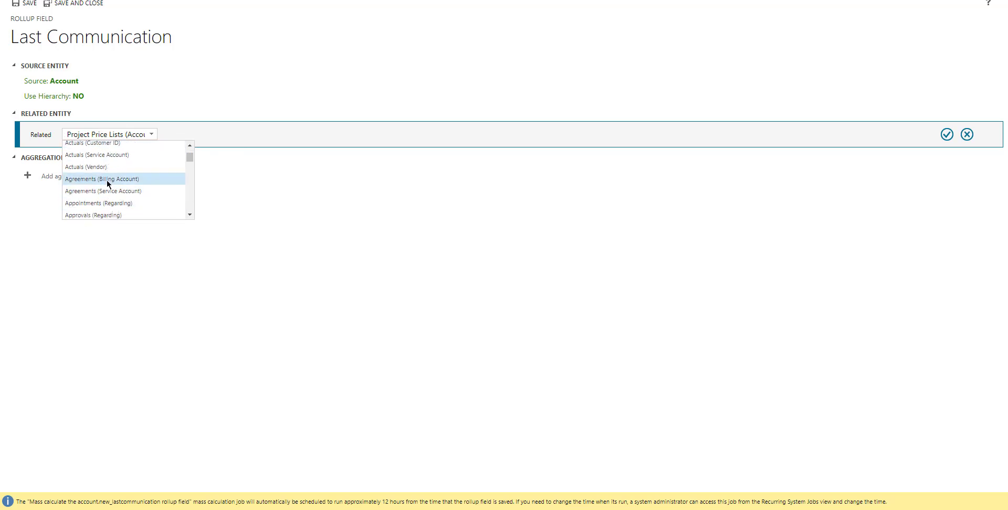
pyautogui.scroll(-1, 107, 196)
pyautogui.scroll(-1, 106, 196)
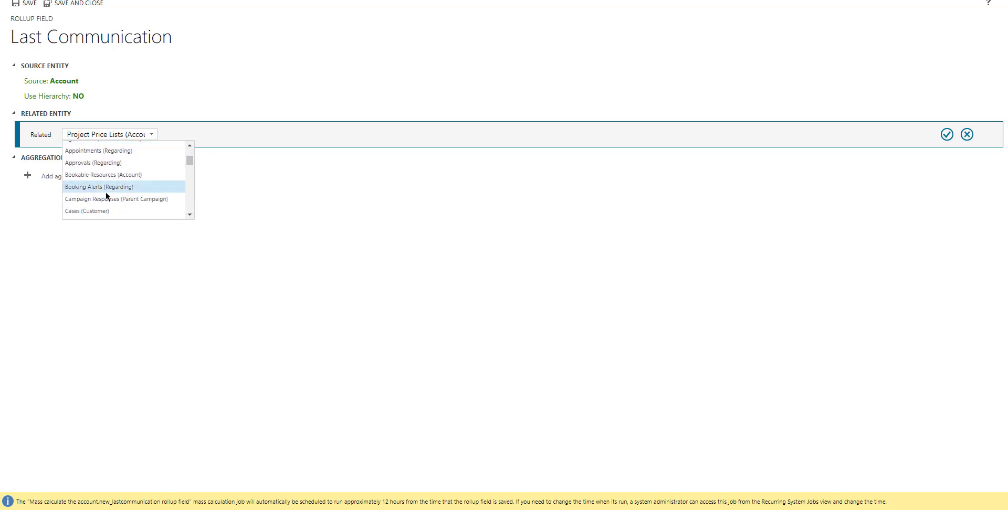
pyautogui.scroll(4, 106, 196)
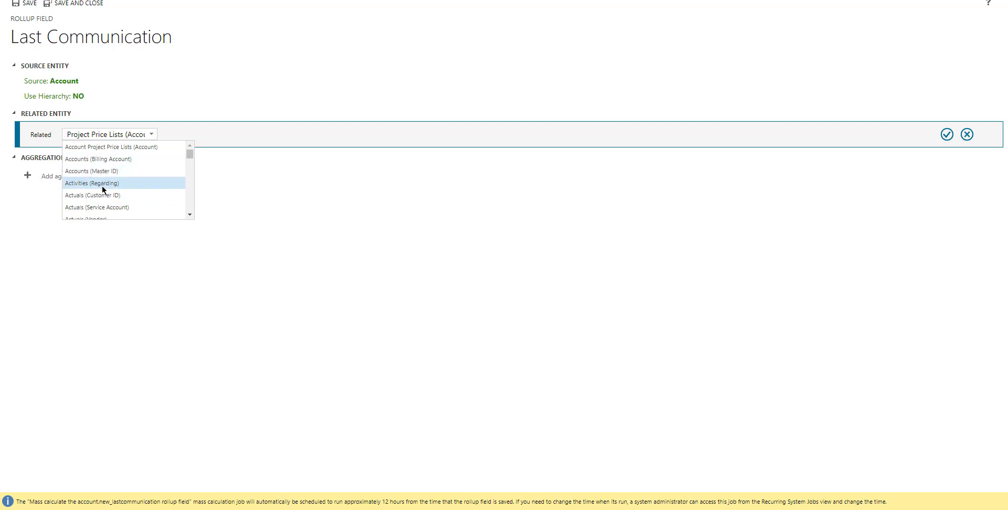
pyautogui.click(105, 183)
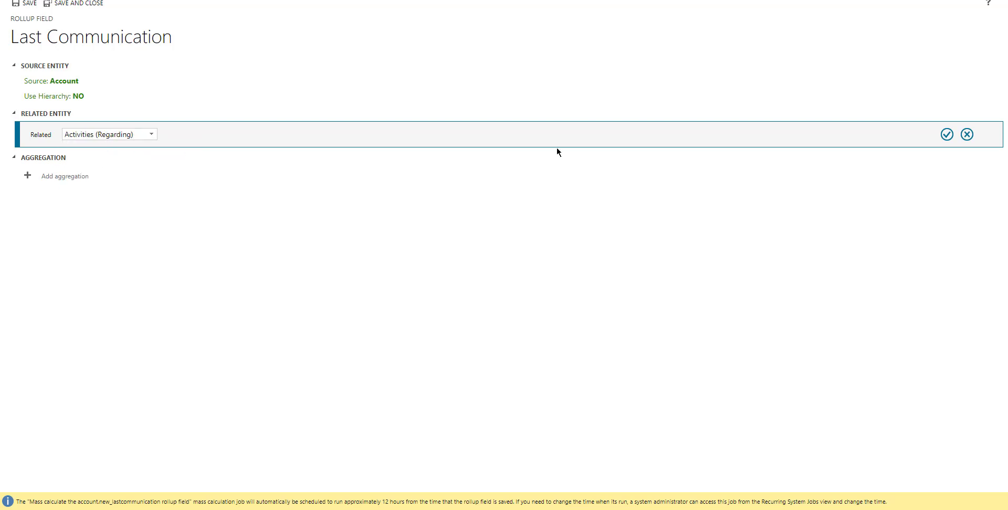
pyautogui.click(946, 136)
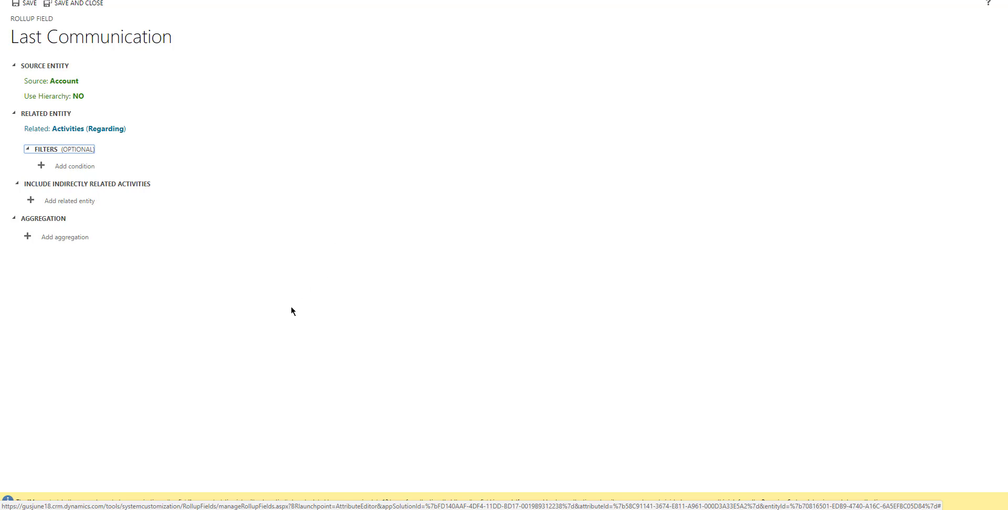
# - Add a filter condition on the related activities so that Activity Status equals Completed
pyautogui.click(83, 168)
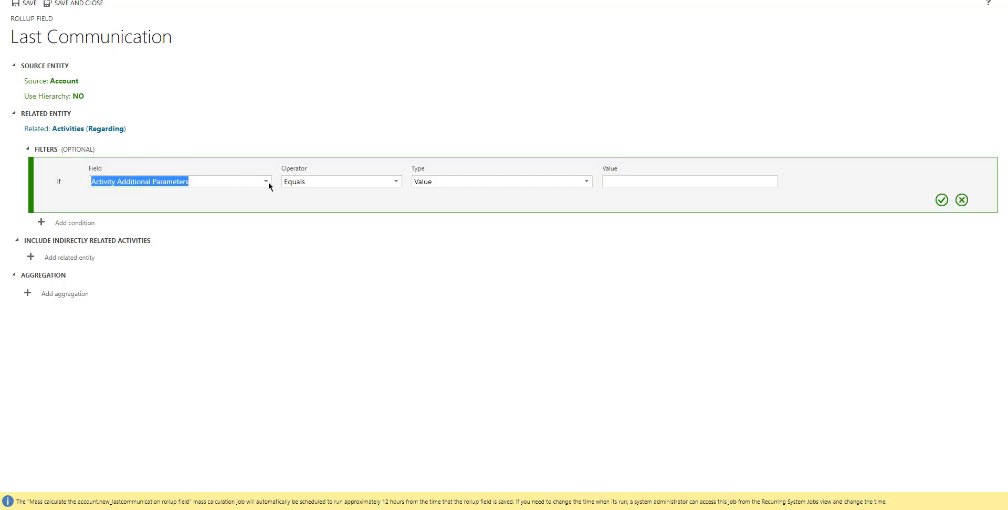
pyautogui.click(268, 182)
pyautogui.click(151, 206)
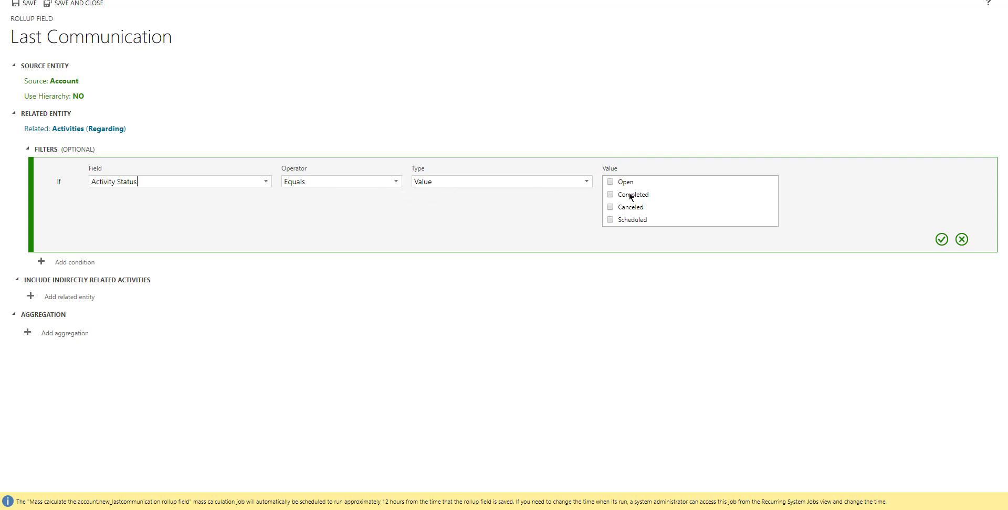
pyautogui.click(611, 195)
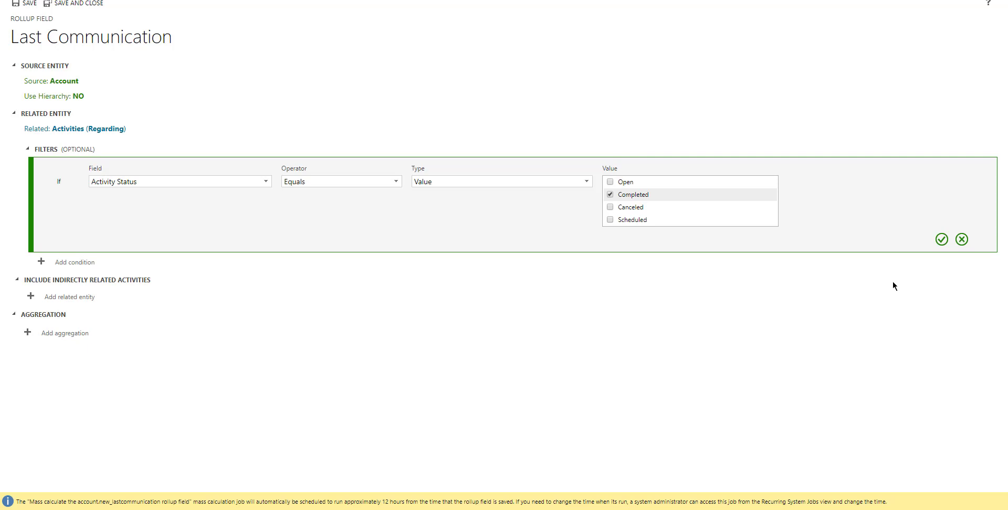
pyautogui.click(942, 240)
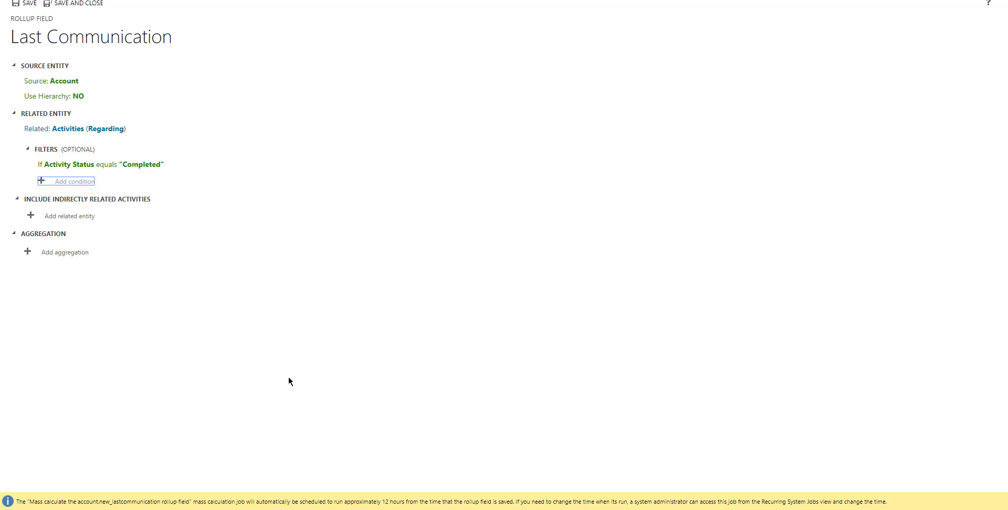
# - Include indirectly related activities via Activity Parties (Activity), and add an aggregation using MAX of (Activity) Actual End
pyautogui.click(94, 216)
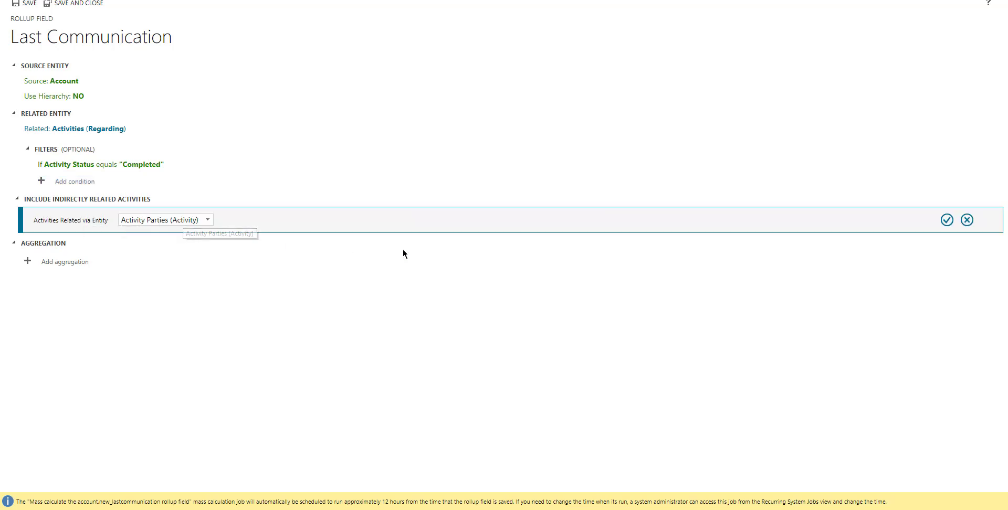
pyautogui.click(947, 220)
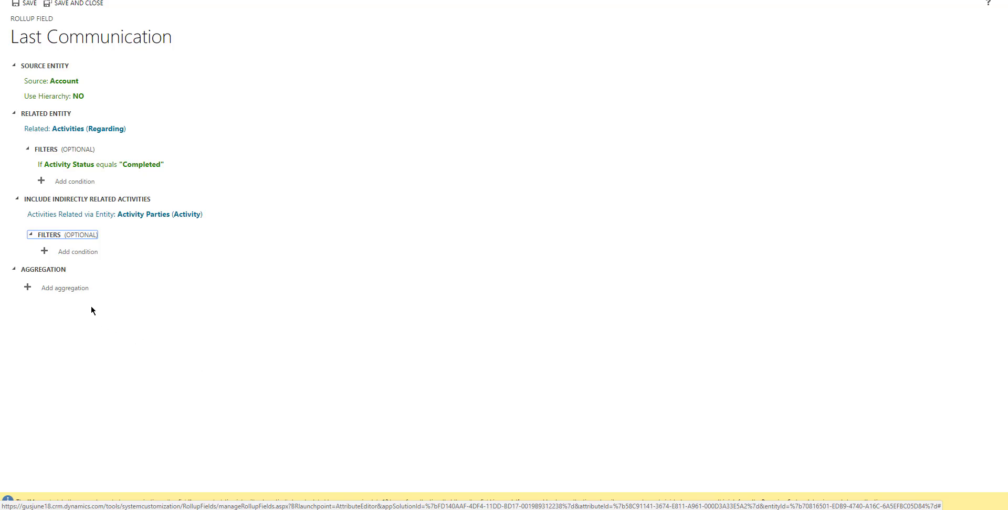
pyautogui.click(64, 289)
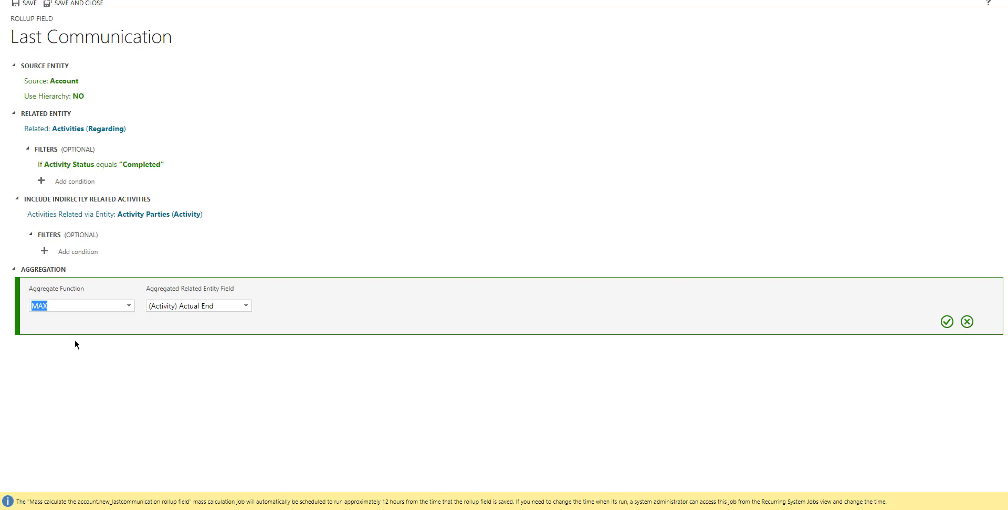
pyautogui.click(130, 307)
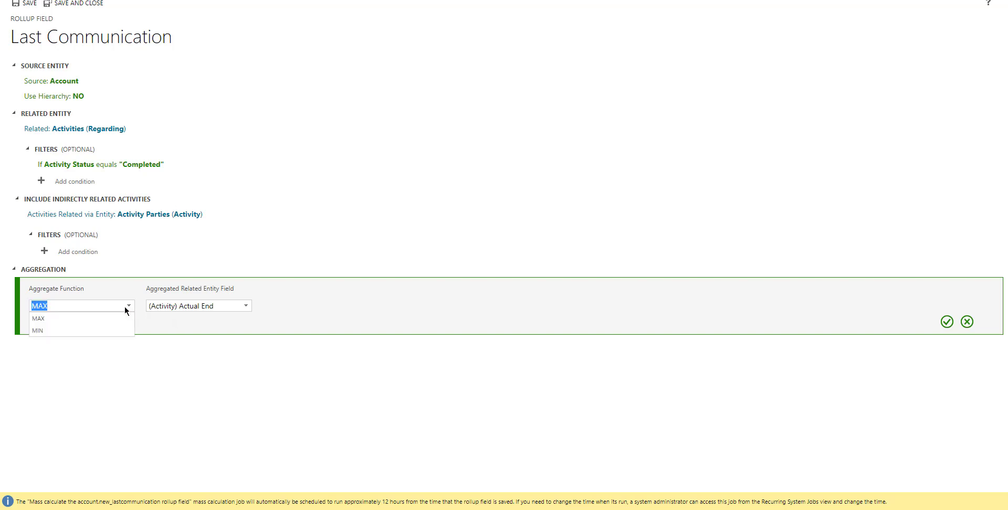
pyautogui.click(161, 330)
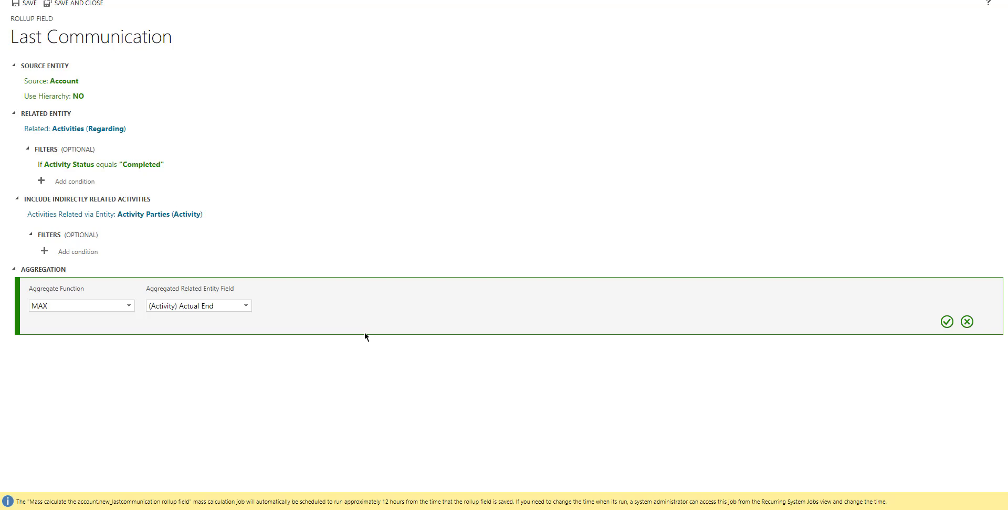
pyautogui.click(946, 323)
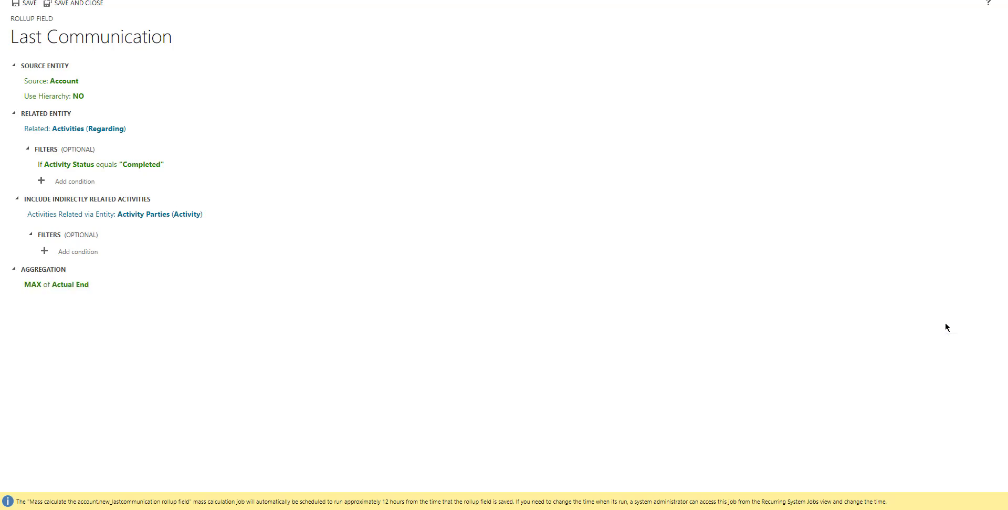
# - Reopen the aggregation and examine which activity date fields are available for it, keeping the current choice
pyautogui.click(87, 286)
pyautogui.click(245, 307)
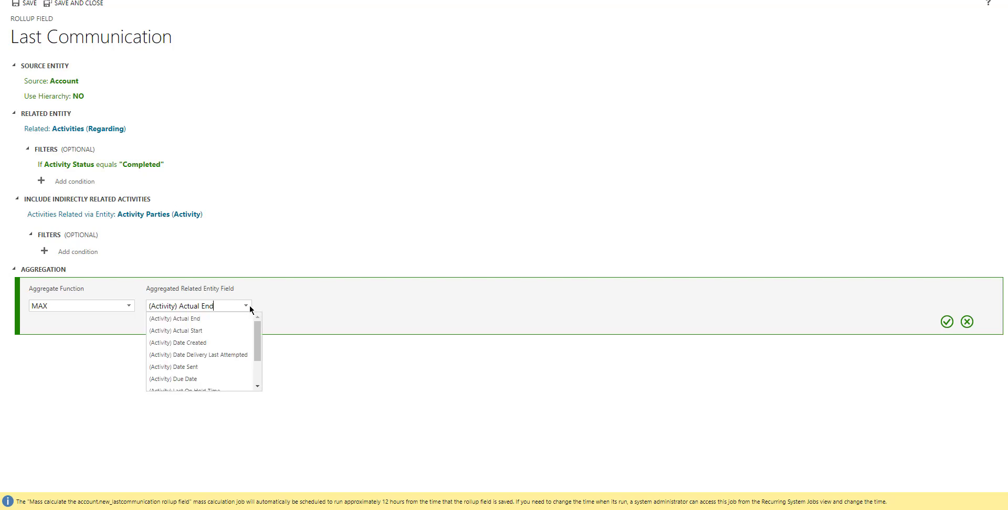
pyautogui.moveTo(259, 343); pyautogui.dragTo(258, 354)
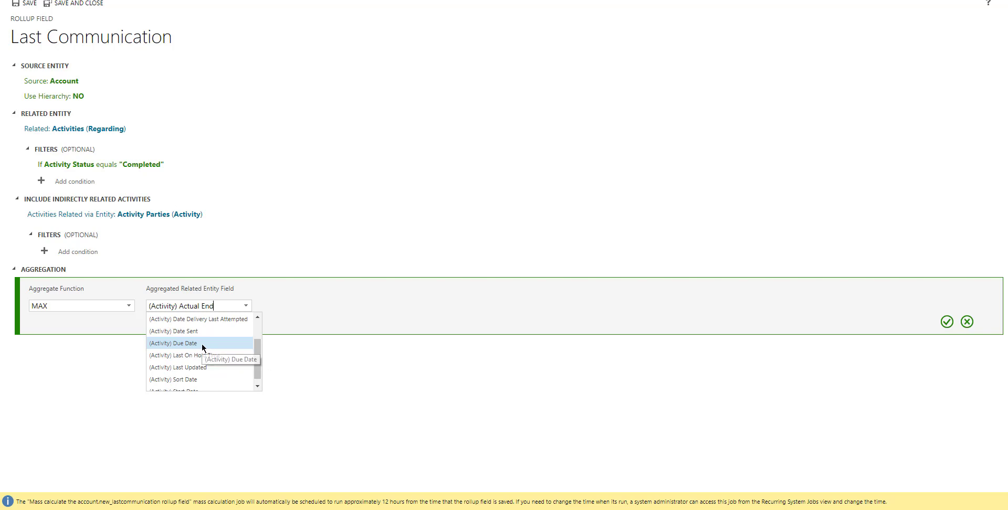
pyautogui.click(270, 308)
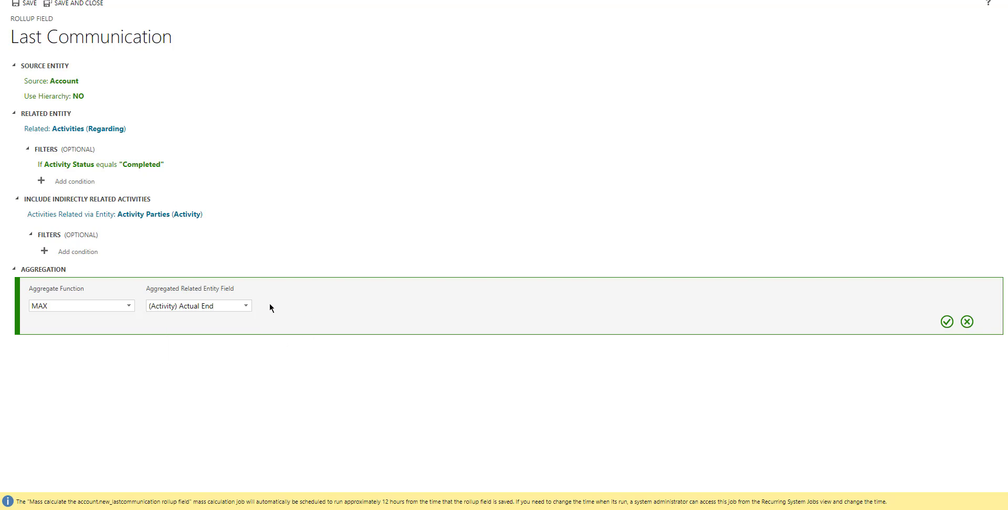
# - Confirm the aggregation, save and close the Last Communication rollup field, and publish all customizations
pyautogui.click(947, 322)
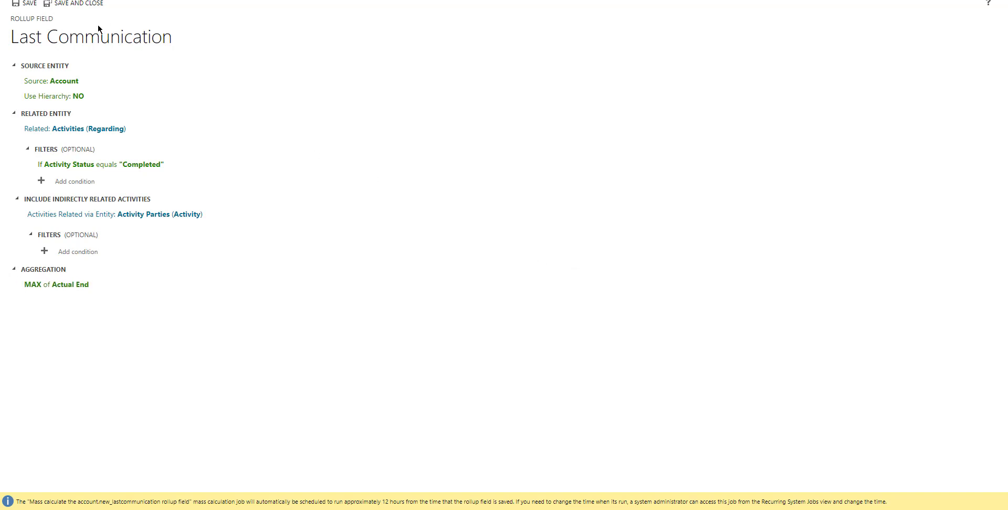
pyautogui.click(79, 4)
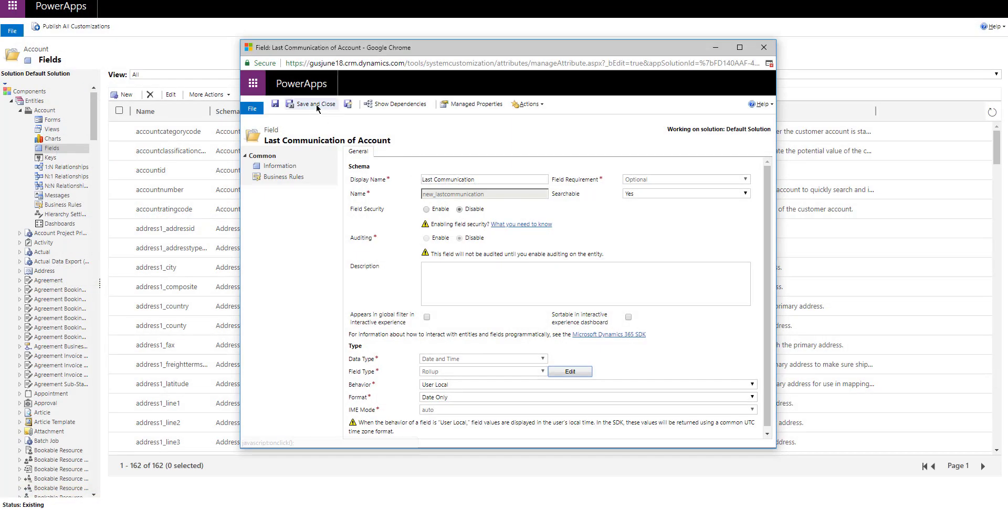
pyautogui.click(315, 104)
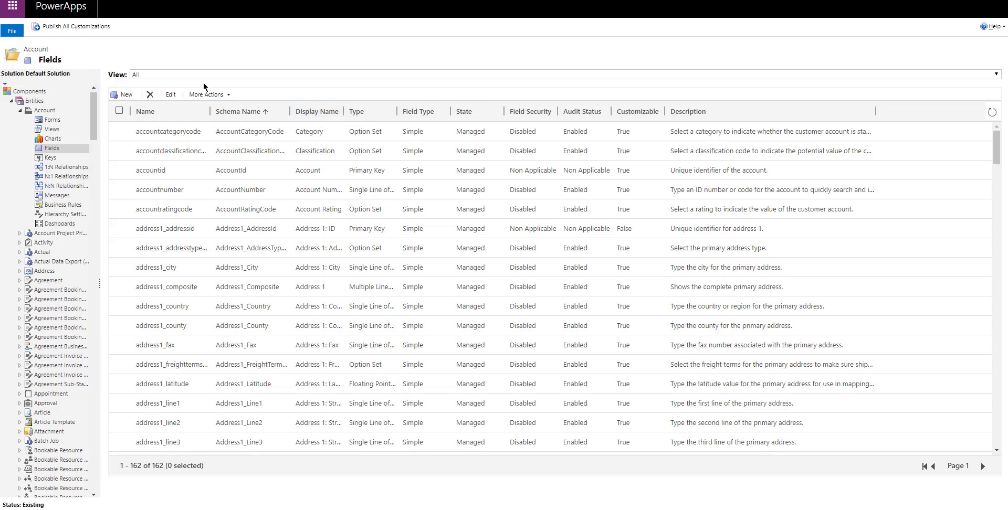
pyautogui.click(83, 27)
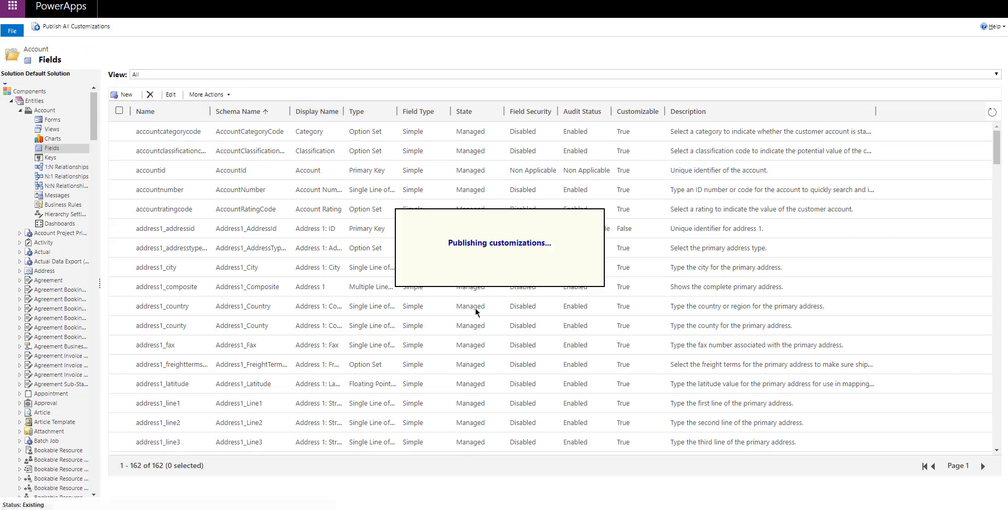
# - Switch to the Dynamics 365 Customization window and keep waiting for the unresponsive pages
pyautogui.moveTo(476, 509)
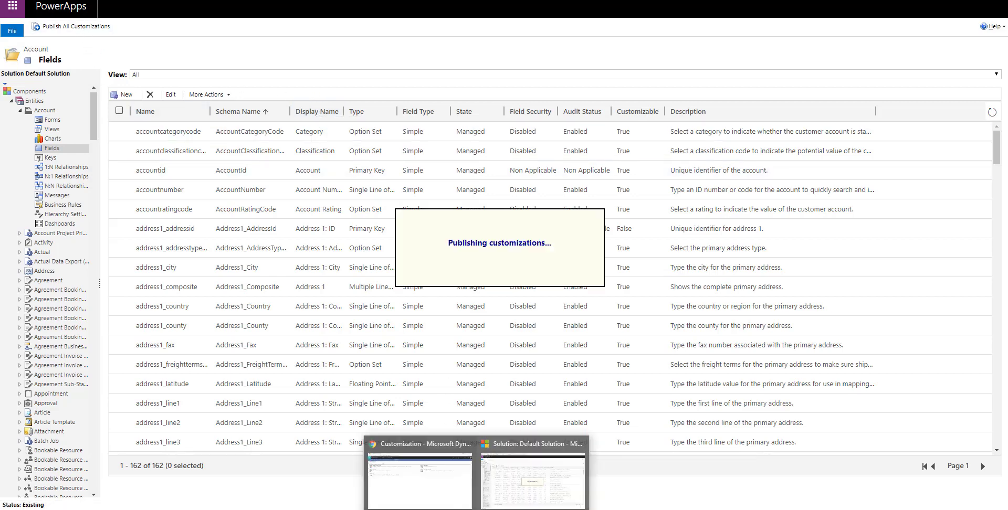
pyautogui.click(443, 480)
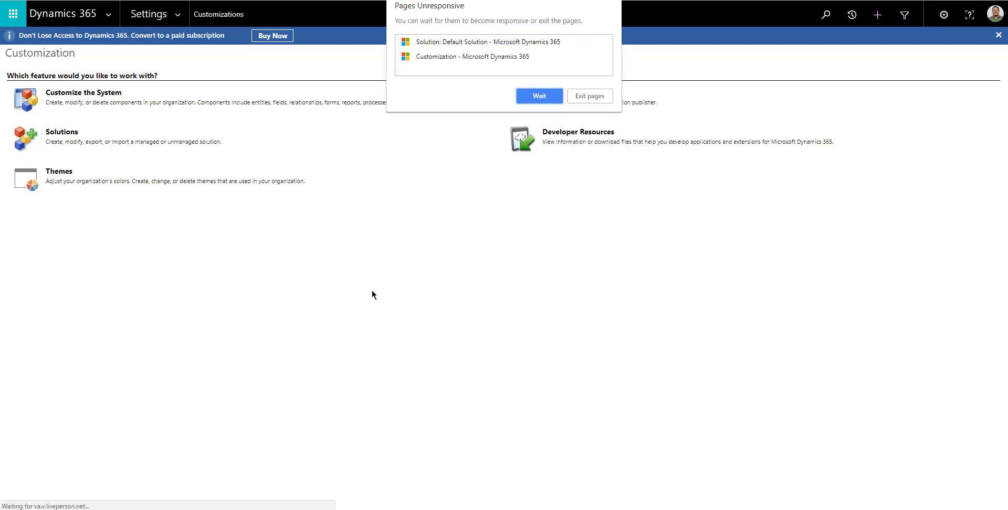
pyautogui.click(529, 97)
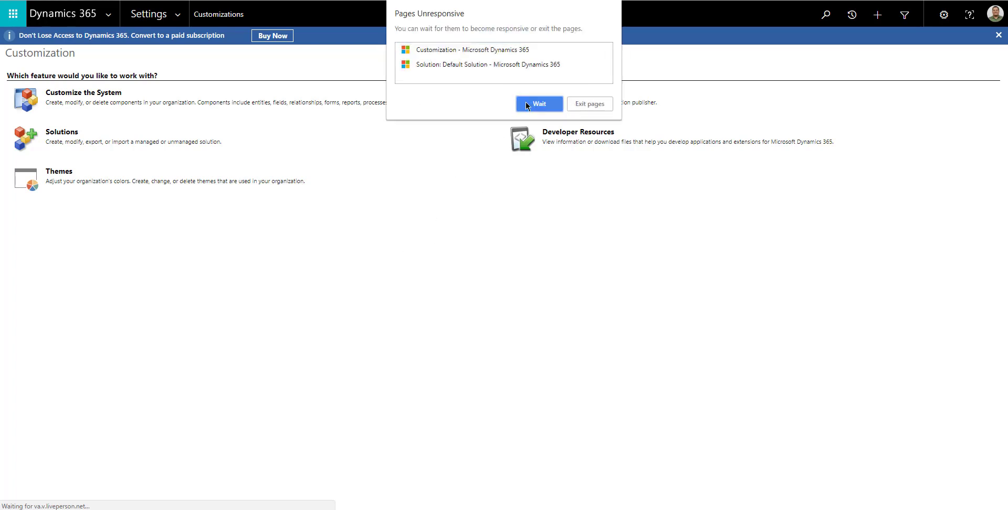
pyautogui.click(526, 102)
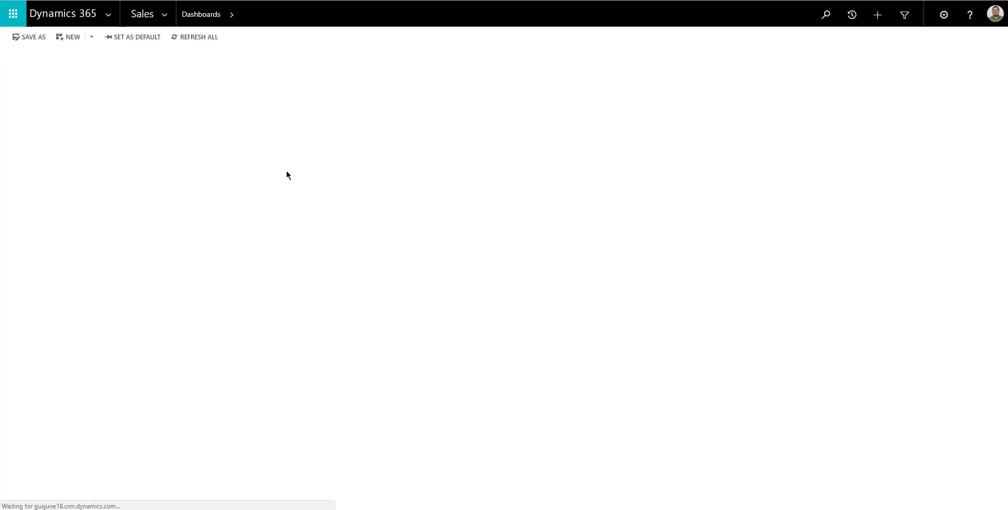
# - Open the Activities list in the Sales area and display the All Activities view
pyautogui.click(166, 19)
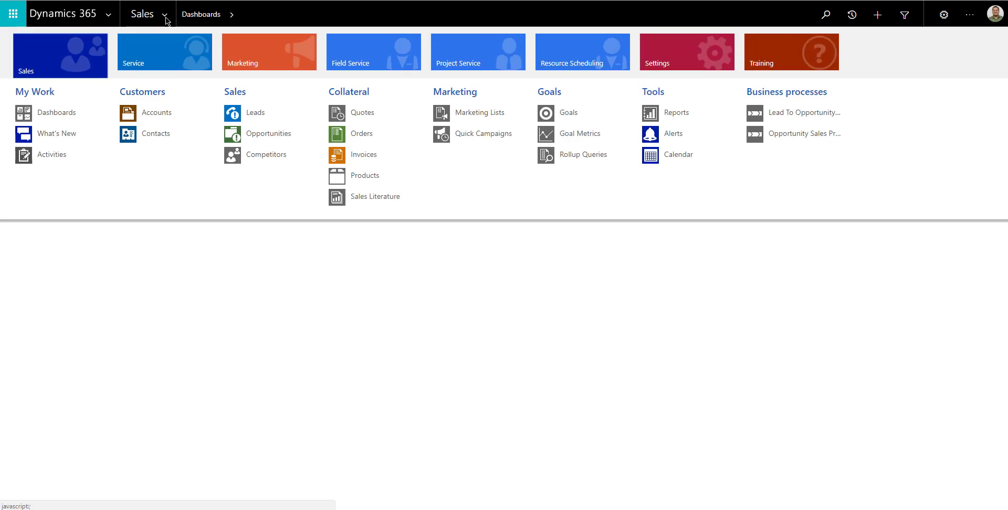
pyautogui.click(51, 155)
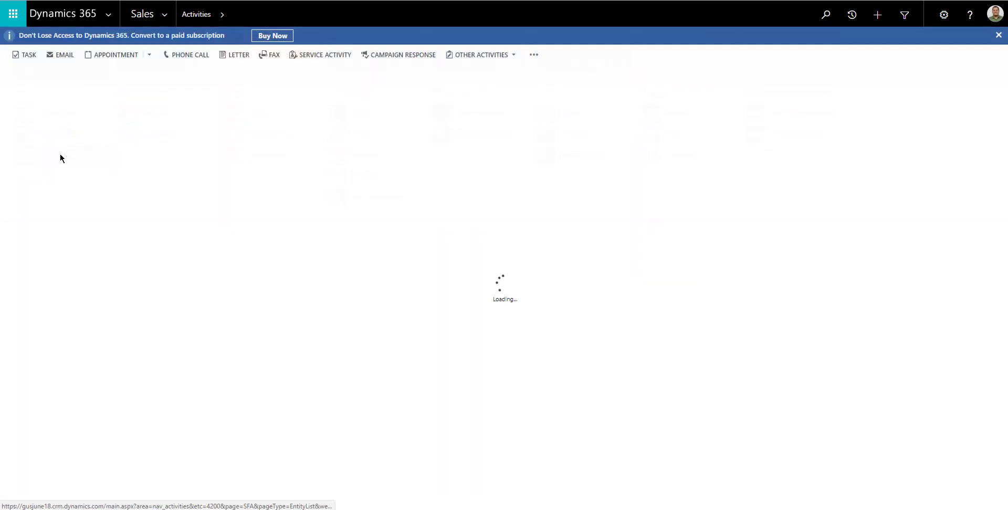
pyautogui.click(114, 87)
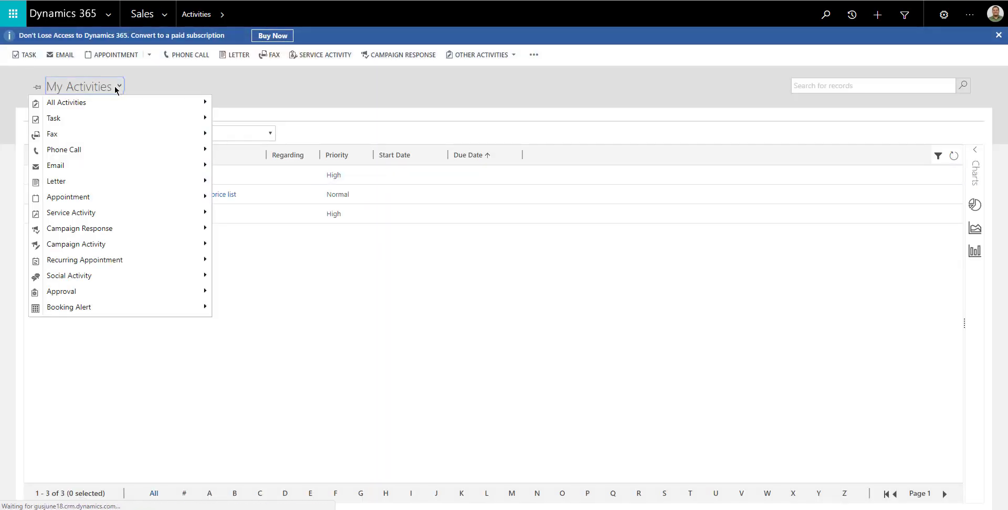
pyautogui.moveTo(112, 110)
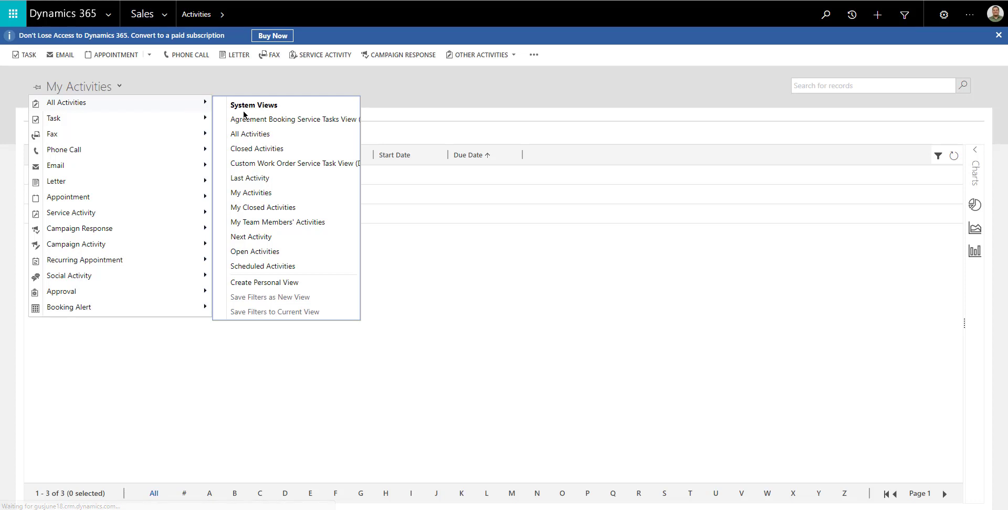
pyautogui.click(276, 136)
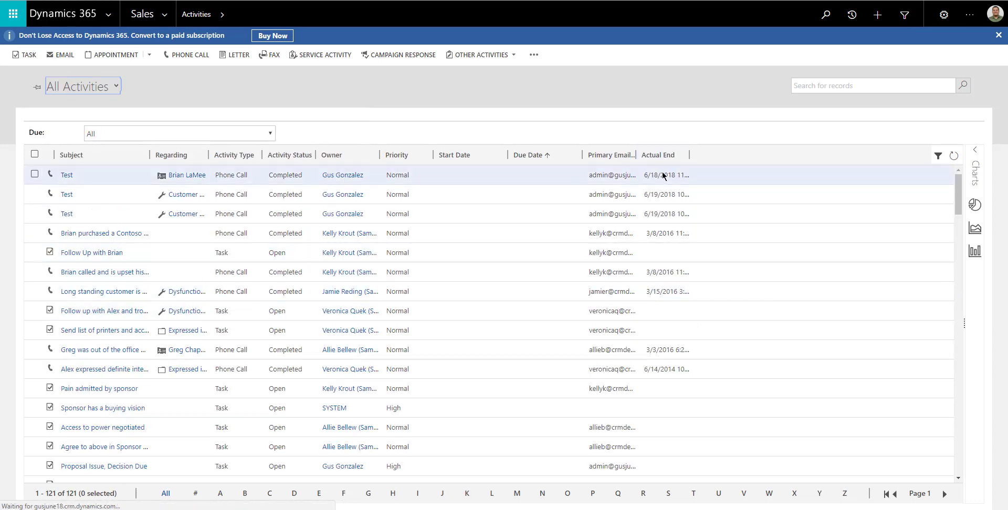
# - Sort the activities by Actual End in descending order and examine which activities have an actual end date
pyautogui.click(669, 156)
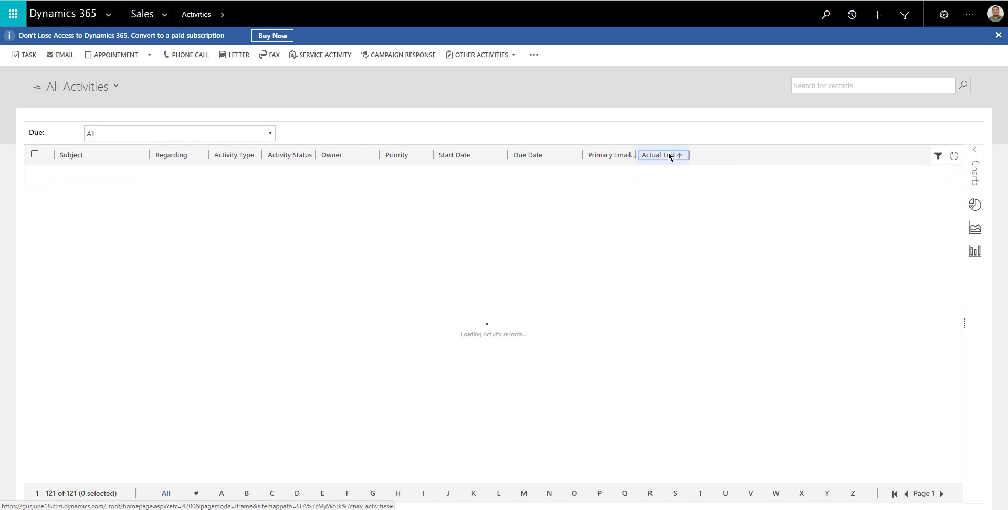
pyautogui.click(670, 155)
pyautogui.scroll(-1, 667, 347)
pyautogui.scroll(-5, 668, 354)
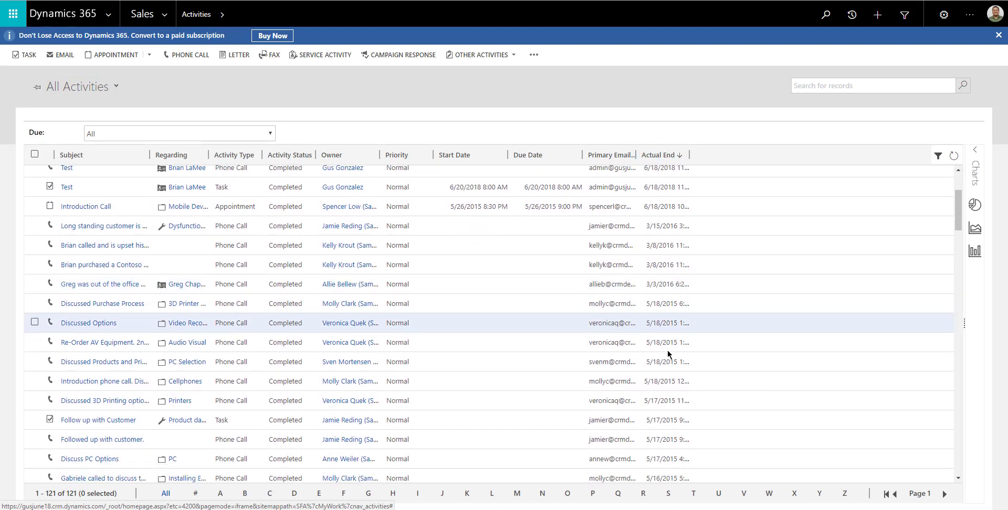
pyautogui.scroll(-3, 668, 354)
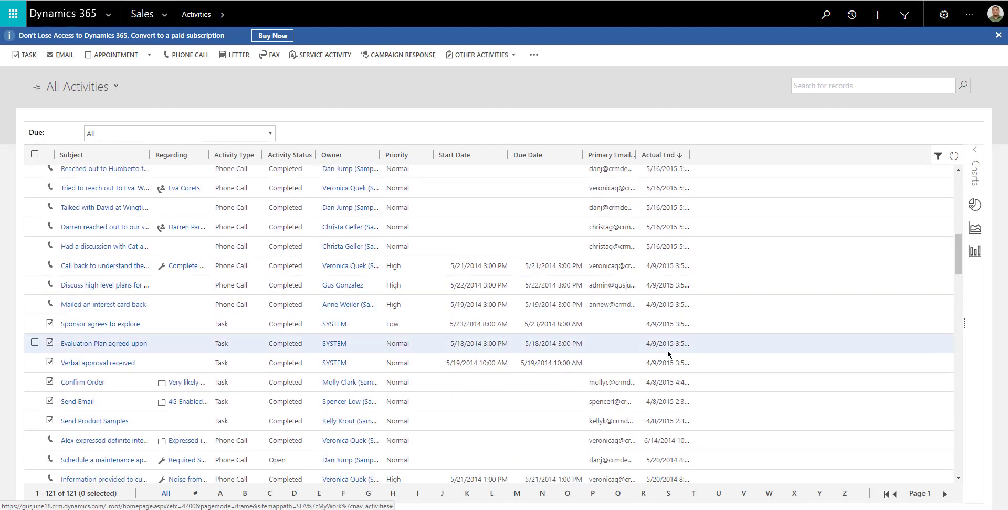
pyautogui.scroll(-2, 668, 354)
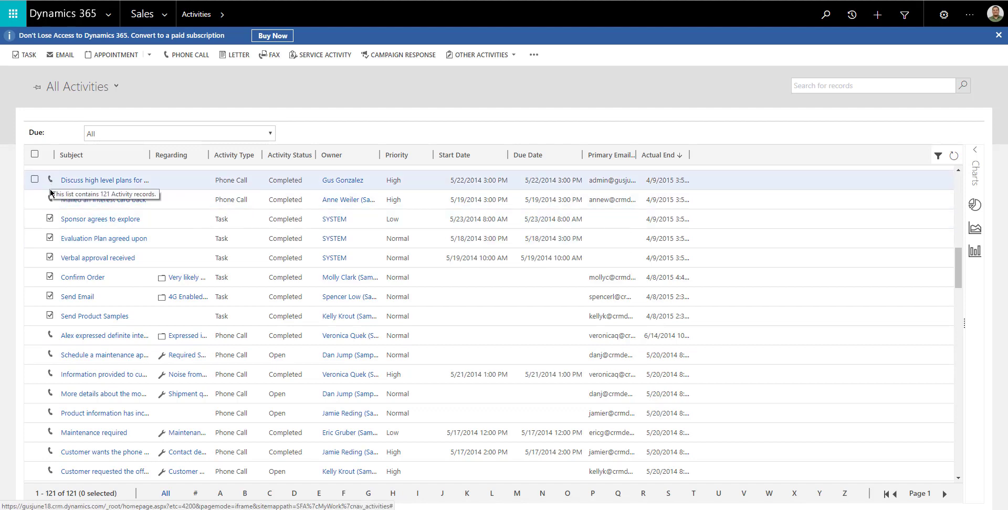
pyautogui.scroll(-2, 79, 336)
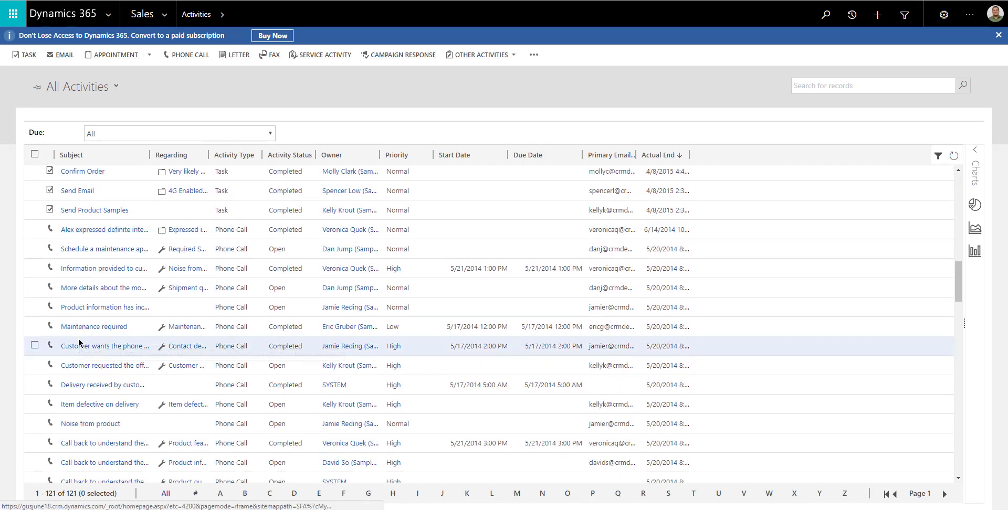
pyautogui.scroll(-7, 79, 342)
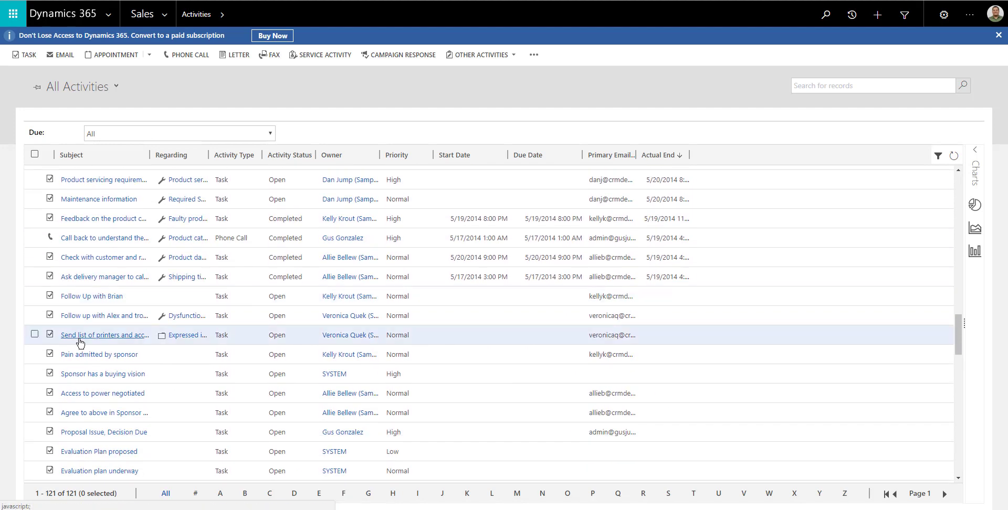
pyautogui.scroll(-10, 79, 342)
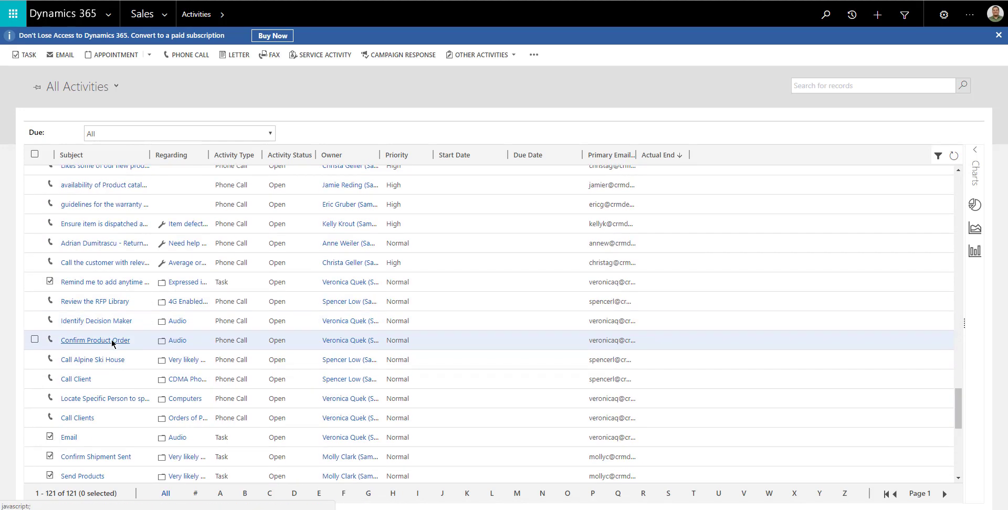
pyautogui.scroll(-4, 112, 341)
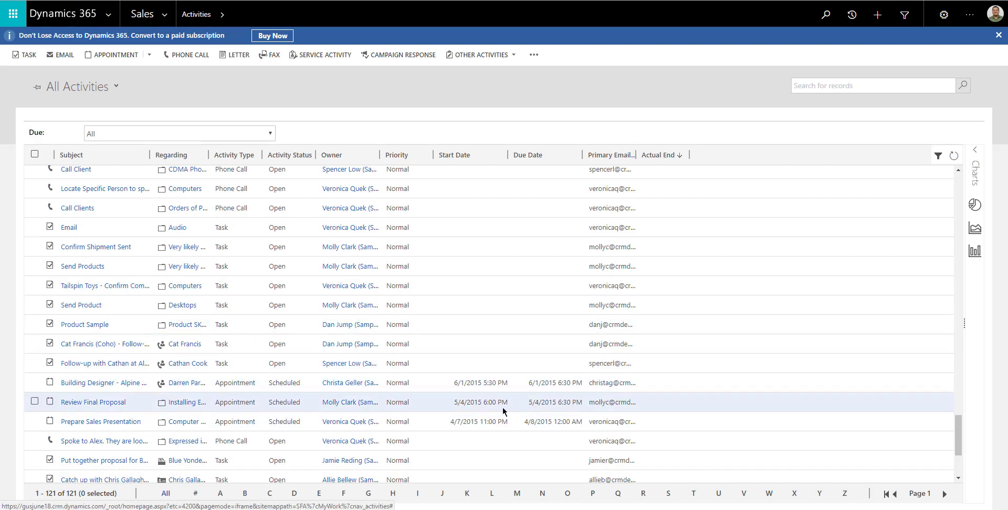
pyautogui.scroll(8, 616, 392)
pyautogui.scroll(15, 622, 399)
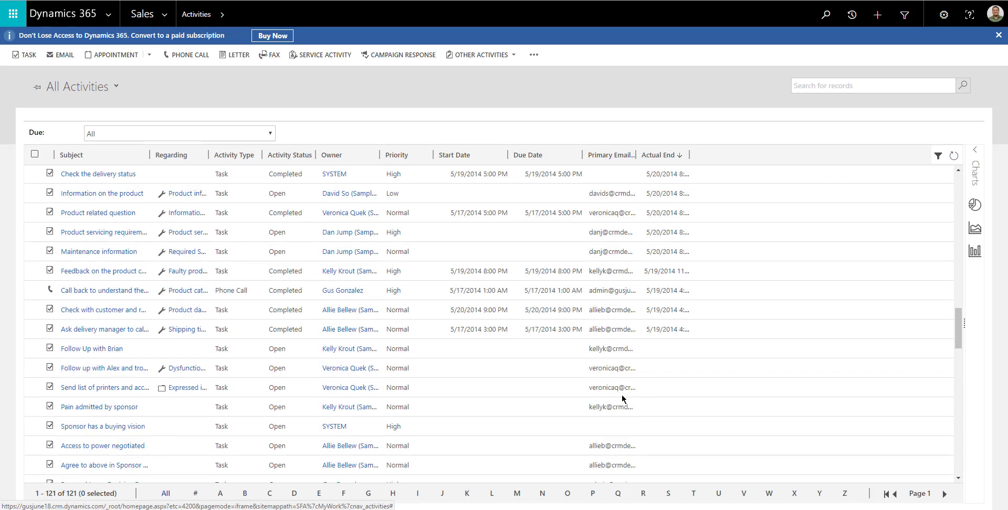
pyautogui.scroll(15, 627, 393)
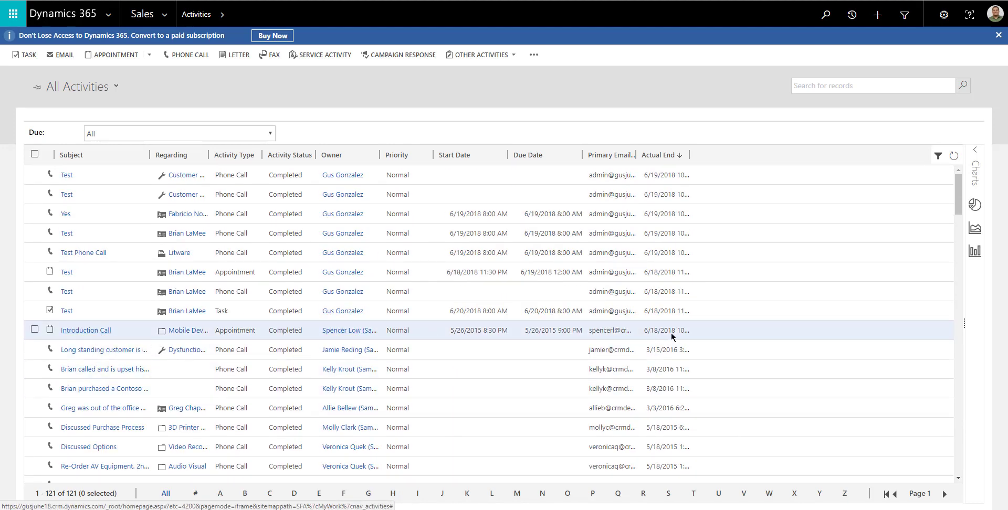
# - Go to the Accounts list in the Sales area and start a new account record
pyautogui.click(166, 15)
pyautogui.click(157, 112)
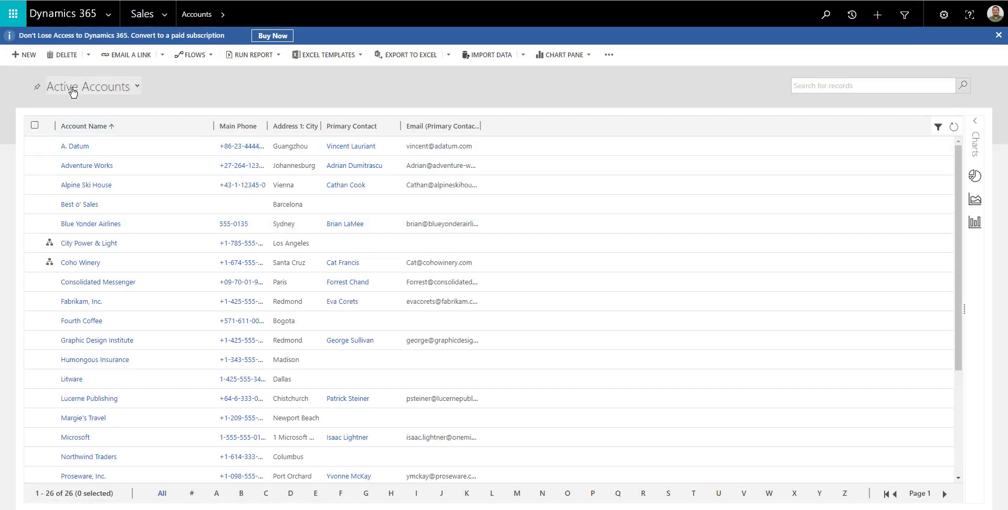
pyautogui.click(27, 55)
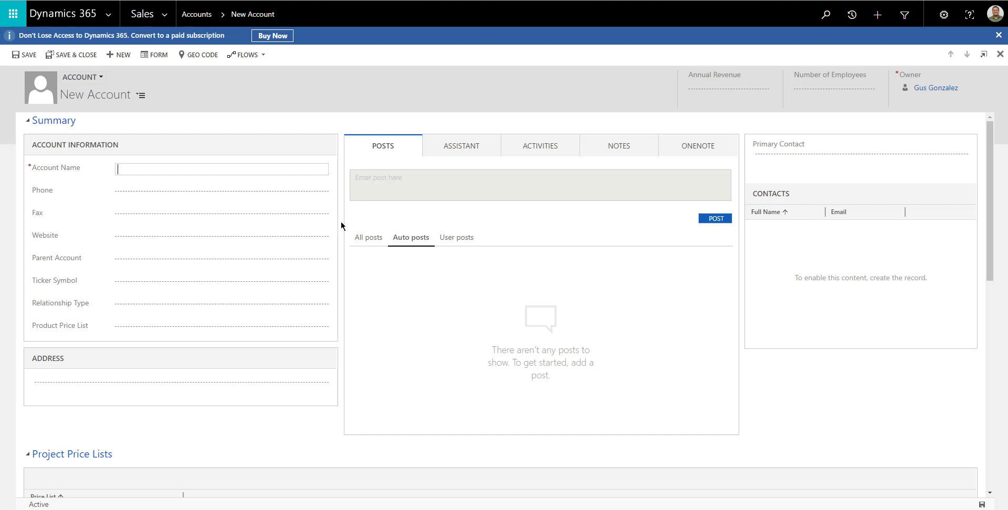
# - Switch to the Default Solution window and open the Account entity's main form named Account for editing
pyautogui.click(522, 475)
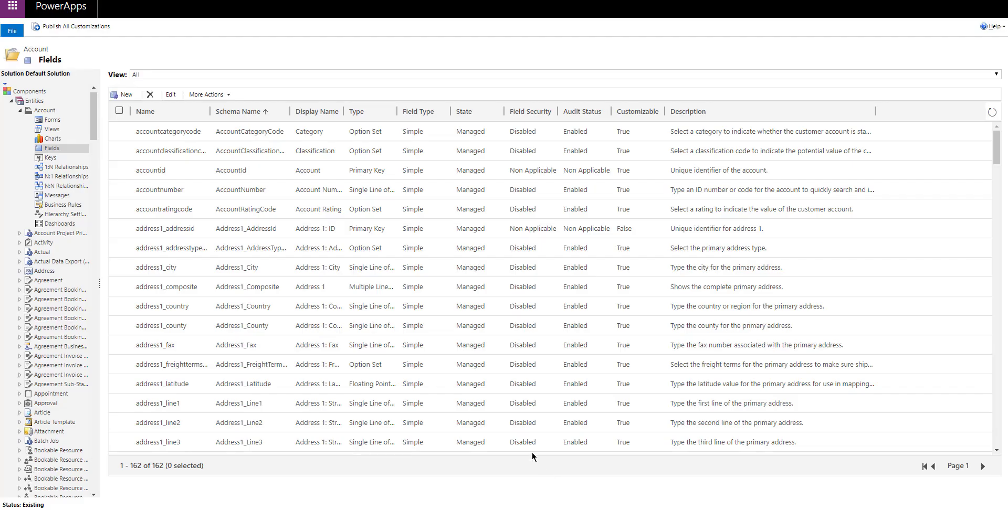
pyautogui.click(52, 121)
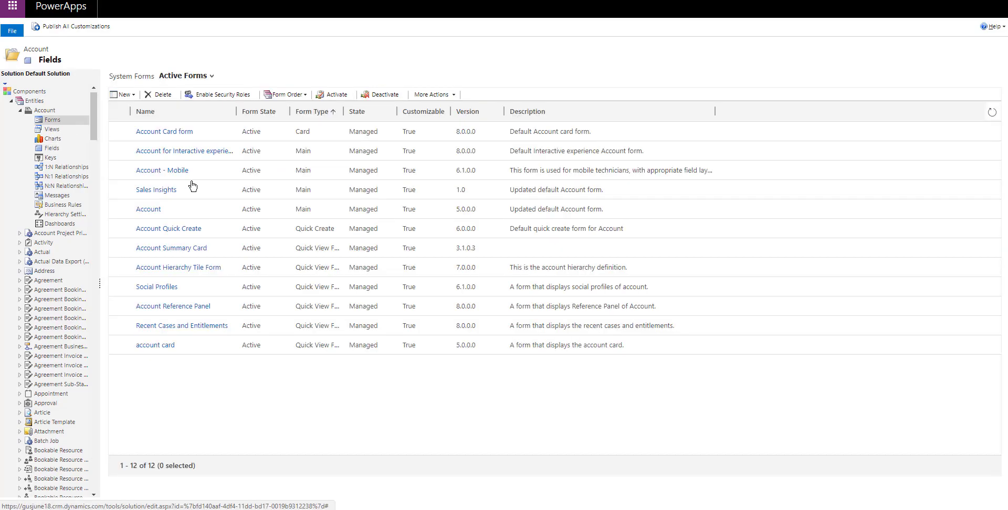
pyautogui.doubleClick(194, 214)
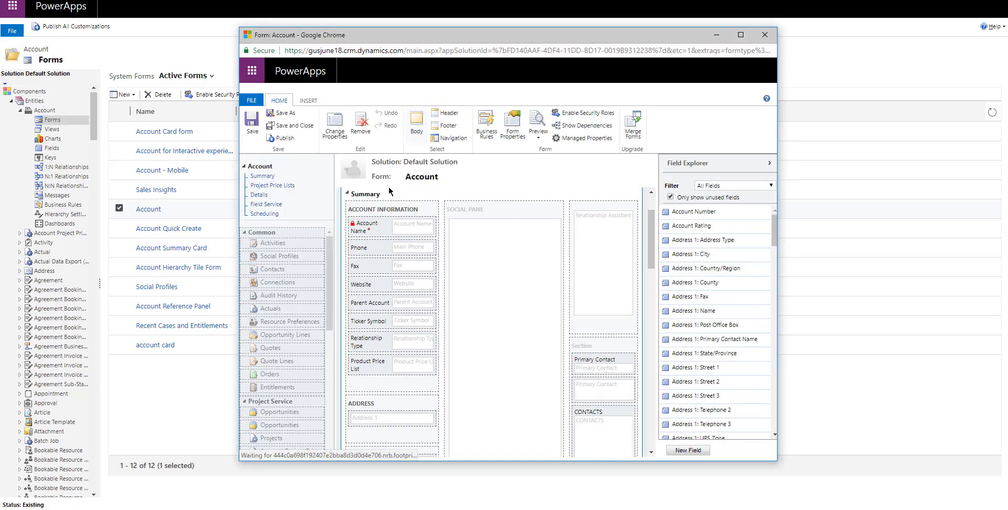
# - Filter the available fields to Custom Fields and place Last Communication directly below Account Name in the Account Information section
pyautogui.click(759, 186)
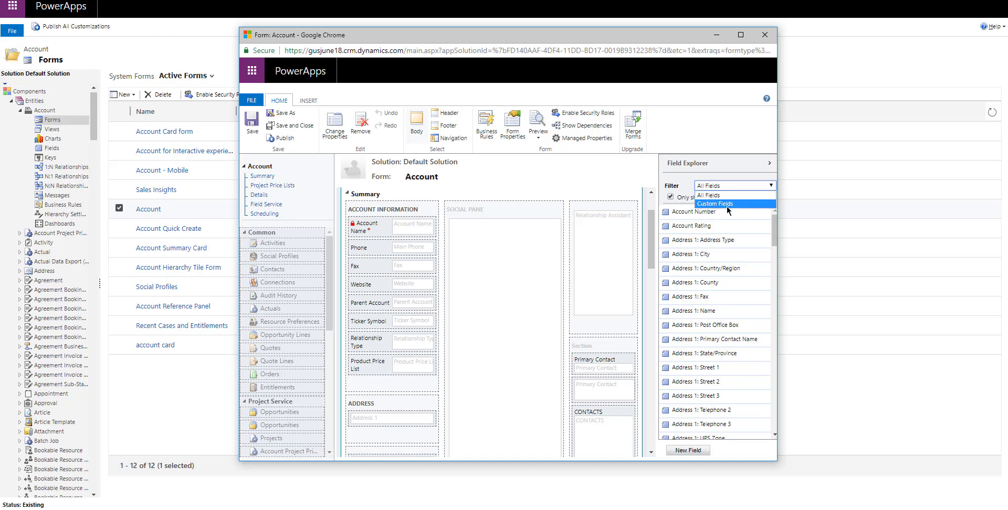
pyautogui.click(727, 207)
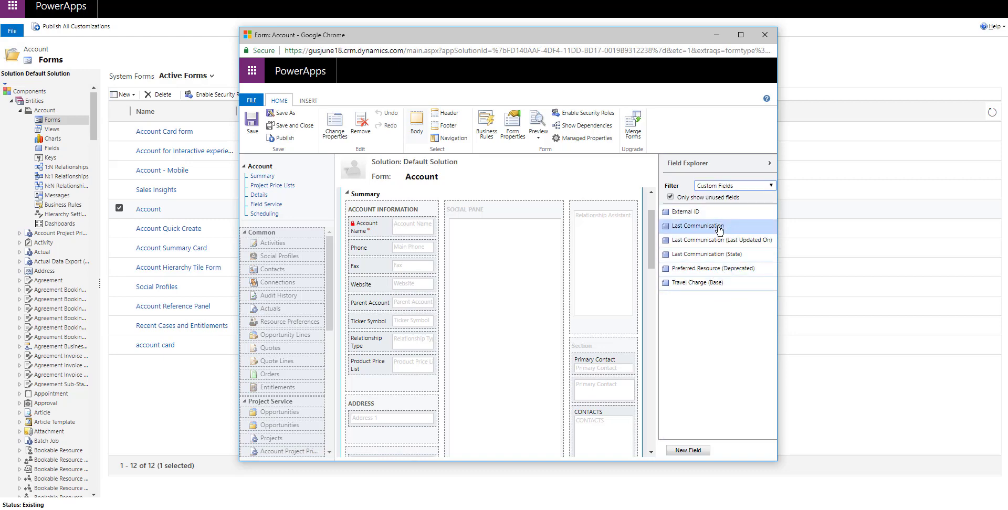
pyautogui.moveTo(718, 230); pyautogui.dragTo(418, 249)
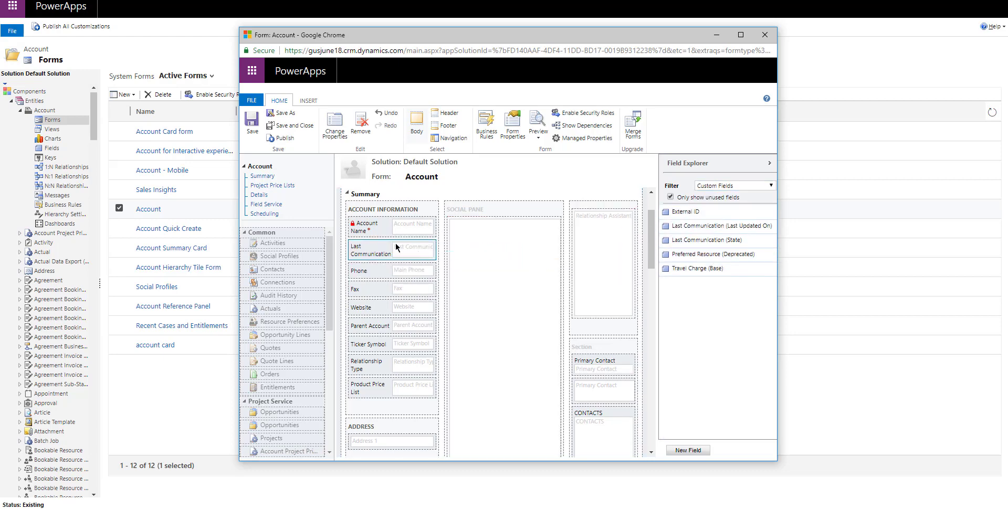
# - Save, publish and close the Account form, and switch back to the new account record
pyautogui.click(253, 130)
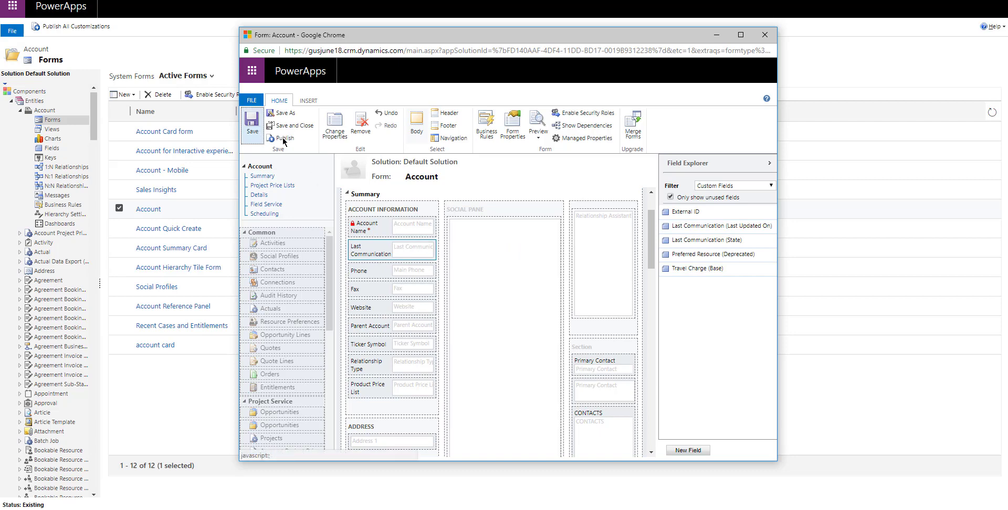
pyautogui.click(283, 139)
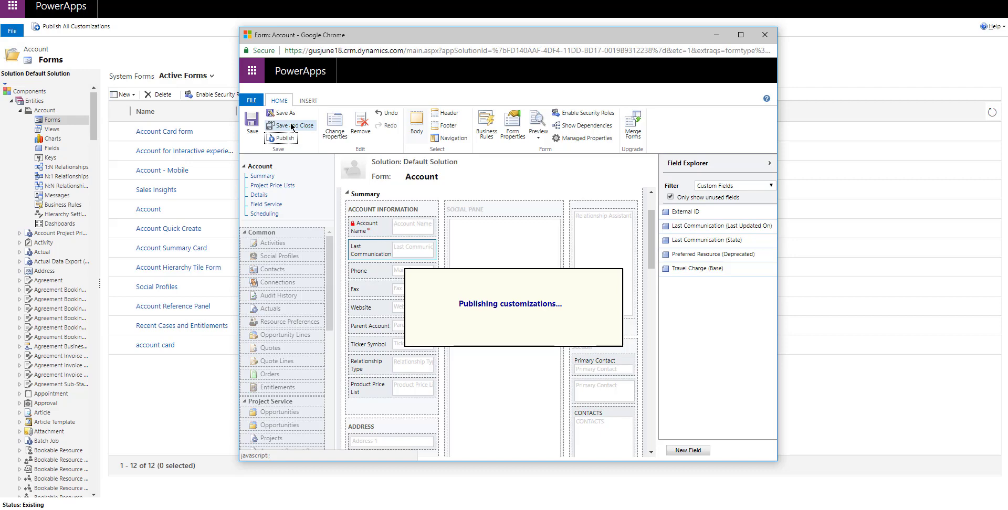
pyautogui.click(291, 127)
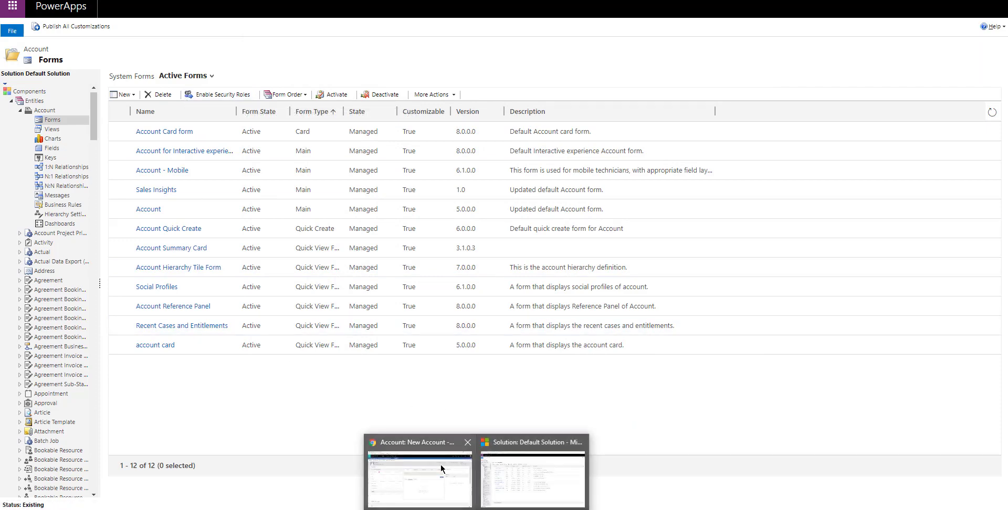
pyautogui.click(436, 462)
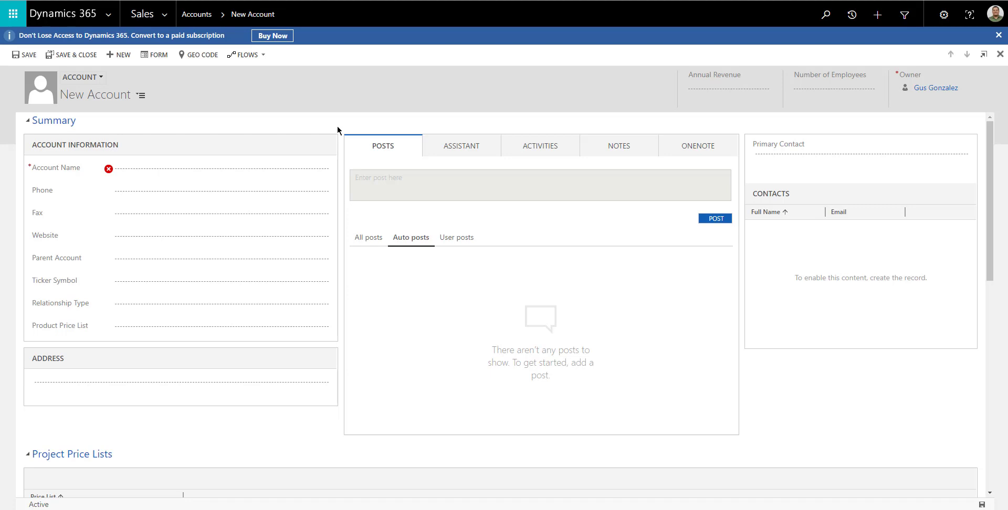
# - Name the new account Elev8 Solutions, save it and show its activities
pyautogui.click(139, 170)
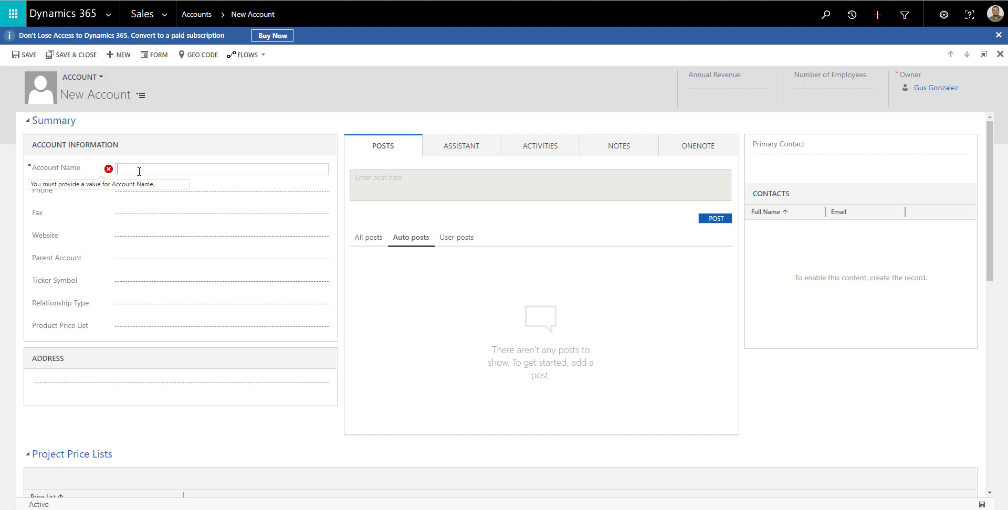
pyautogui.write('Elev8 Solutions')
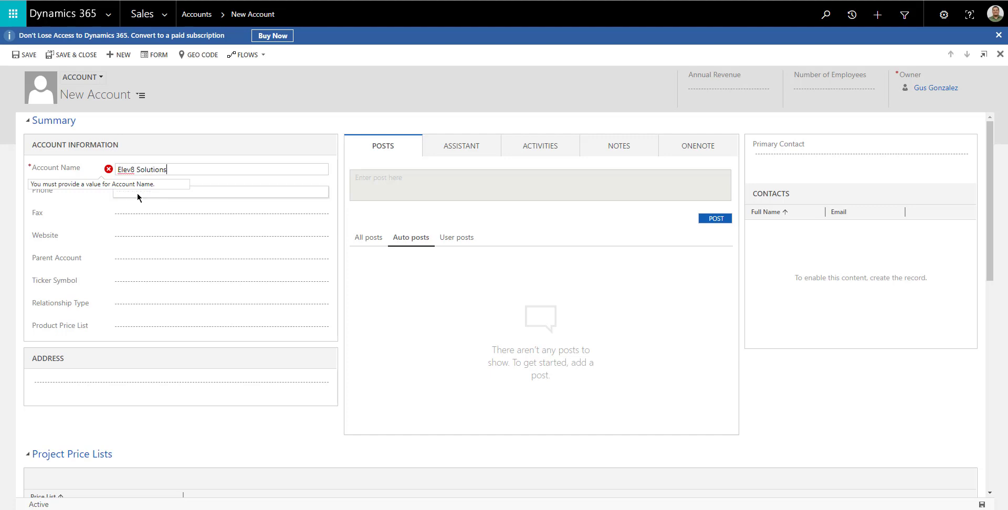
pyautogui.click(26, 55)
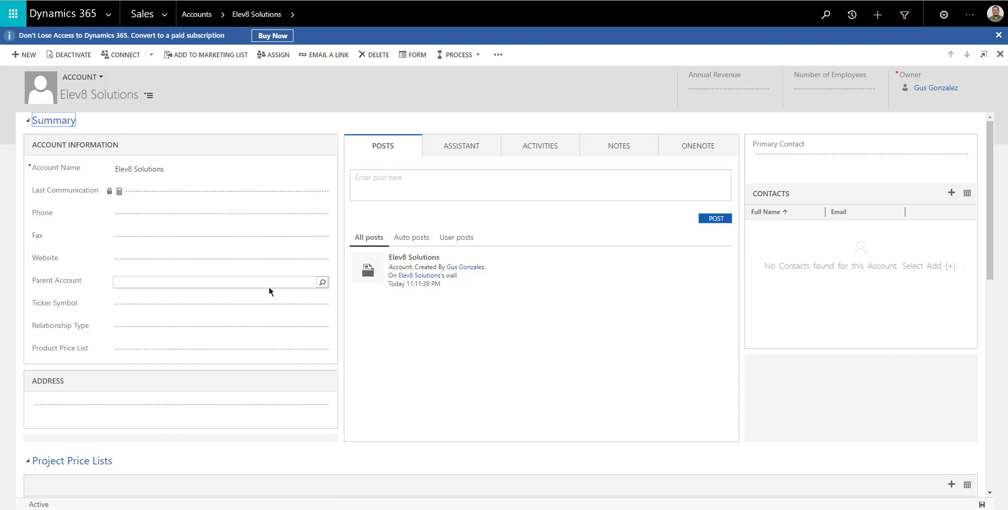
pyautogui.click(533, 154)
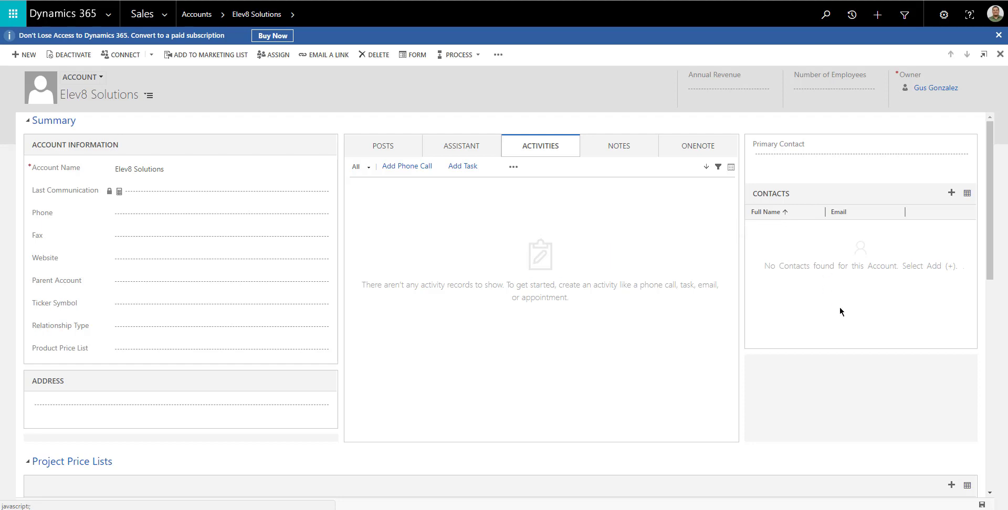
pyautogui.scroll(-3, 866, 307)
pyautogui.scroll(3, 867, 307)
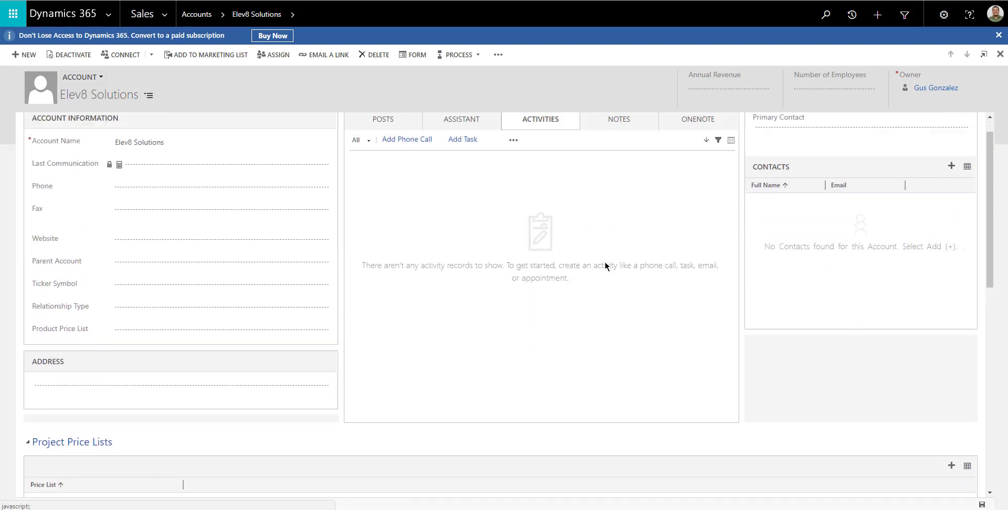
# - Open the account's related cases and create a case titled "Printer is Broken"
pyautogui.click(292, 14)
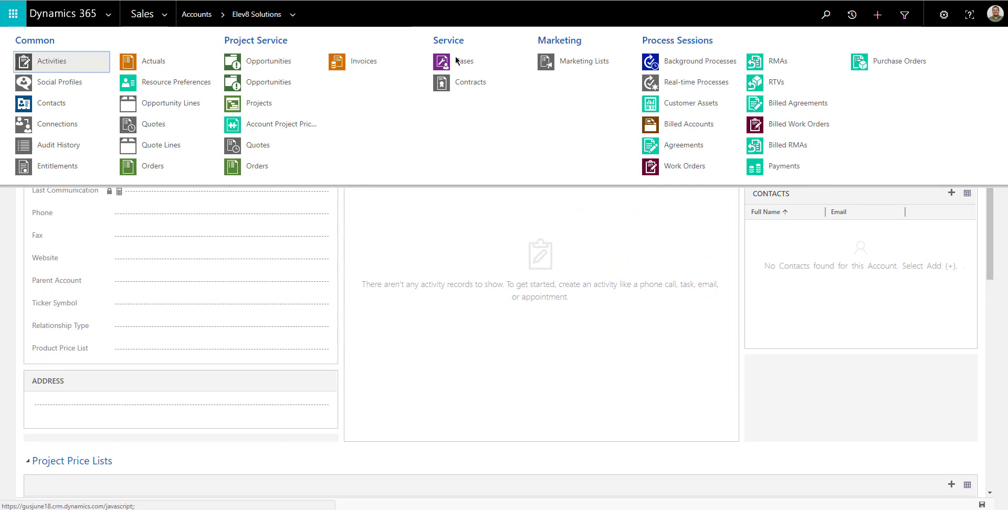
pyautogui.click(464, 61)
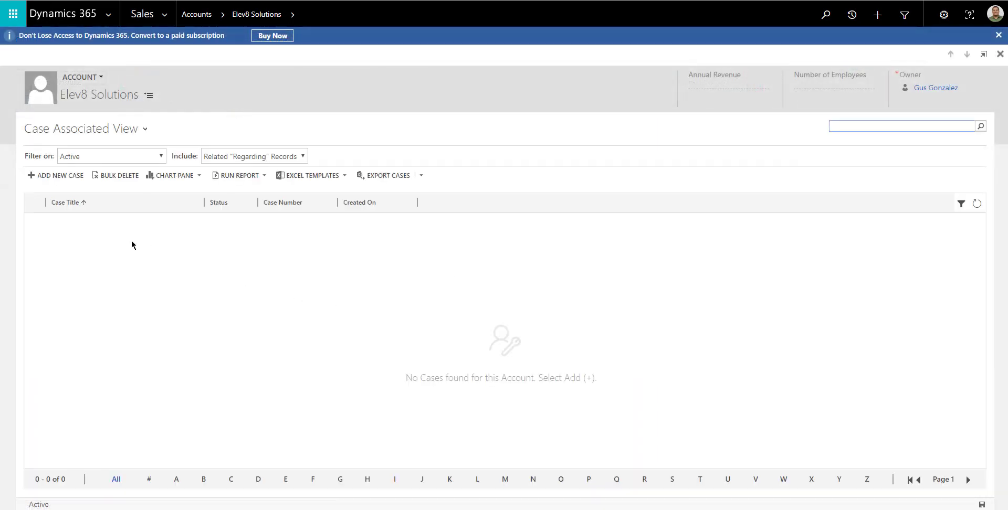
pyautogui.click(56, 181)
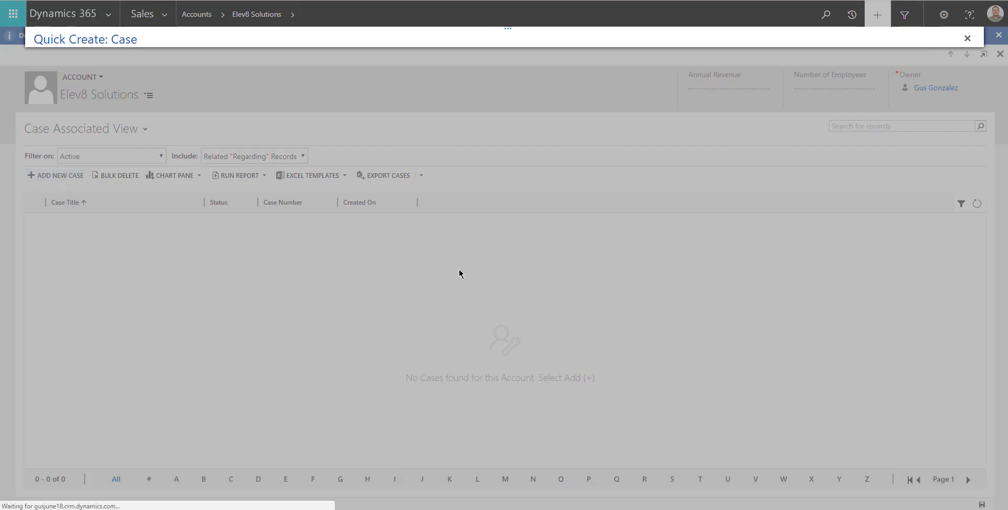
pyautogui.click(156, 101)
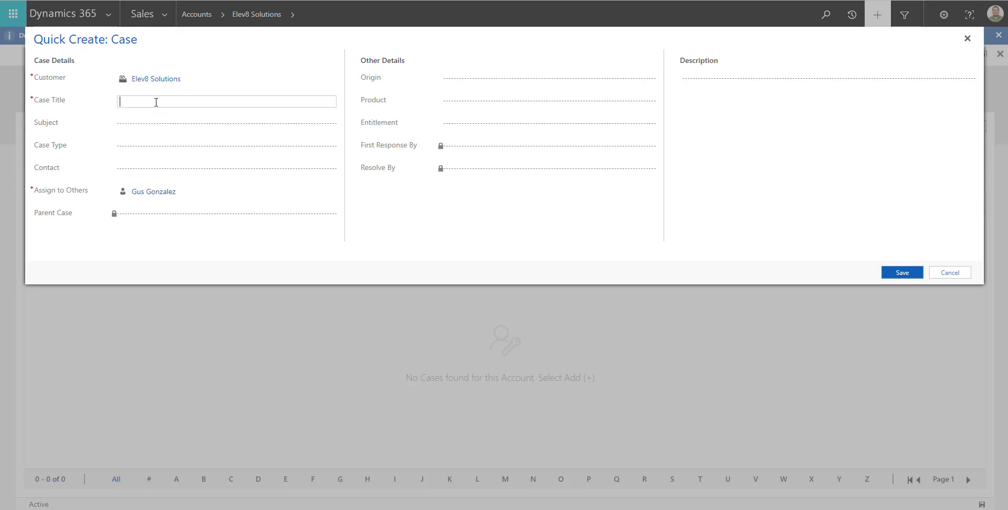
pyautogui.write('Printer is Broken')
pyautogui.click(897, 277)
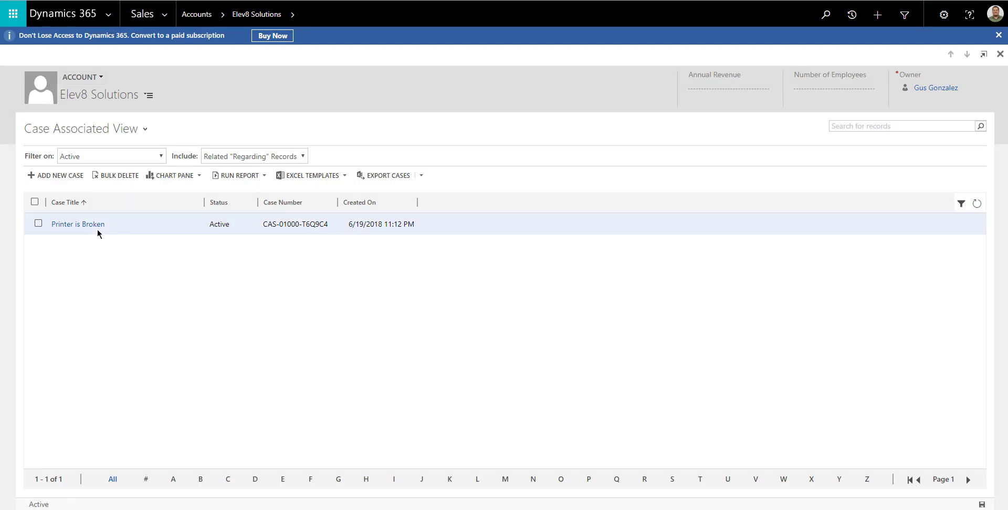
# - Open the Printer is Broken case and start a phone call activity, noting a talk with the contact about their printer problem
pyautogui.click(88, 226)
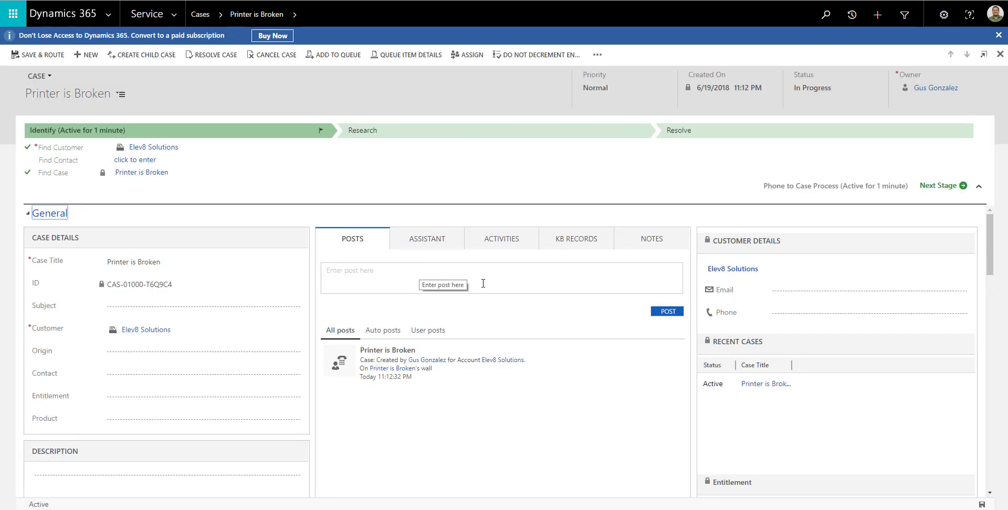
pyautogui.click(502, 247)
pyautogui.click(378, 259)
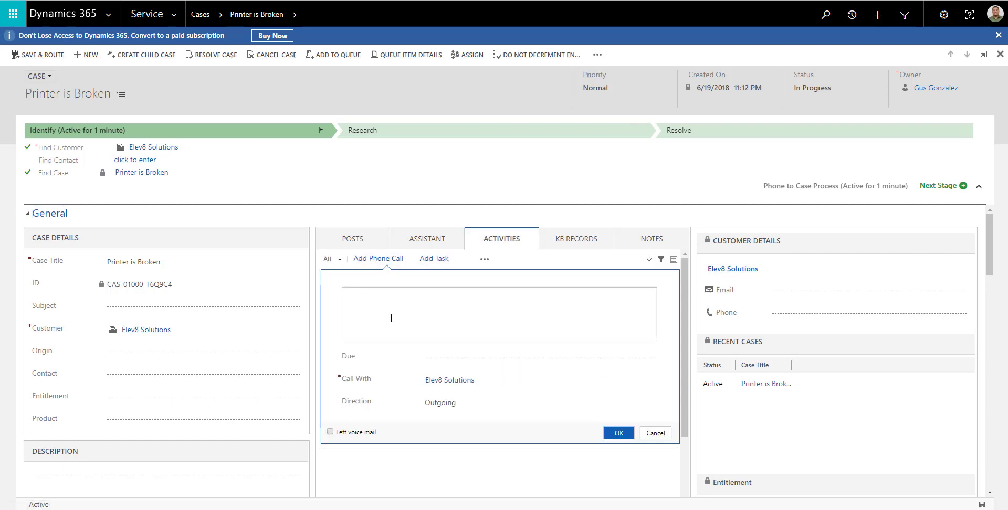
pyautogui.write('Talked tio')
pyautogui.press('BackSpace')
pyautogui.write('o Gus about their printer pro')
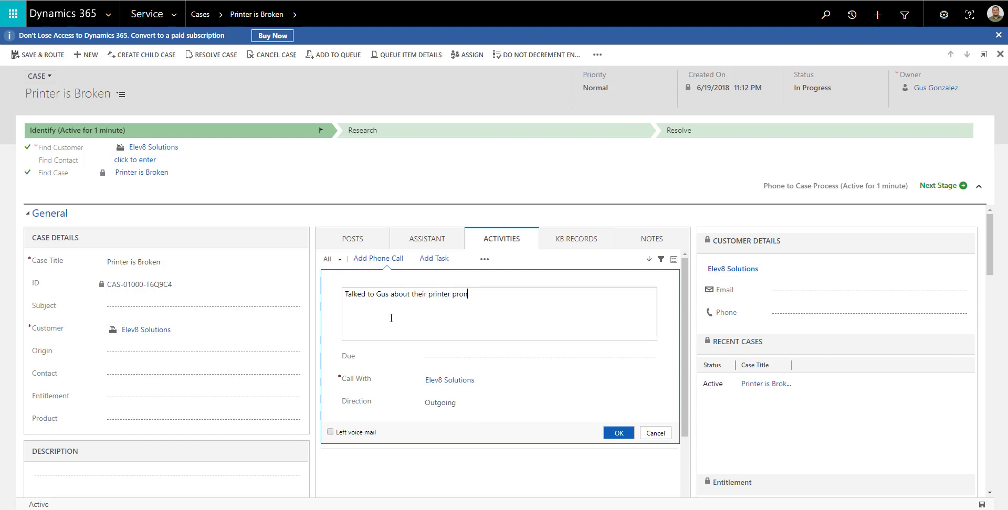
pyautogui.write('blem')
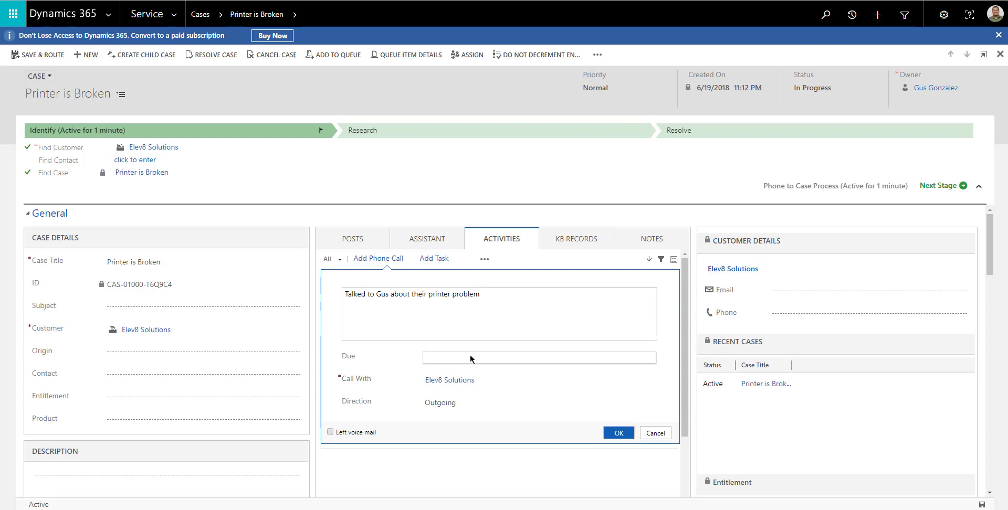
# - Set the phone call's due date to 6/19/2018 and save the activity
pyautogui.click(470, 359)
pyautogui.click(535, 358)
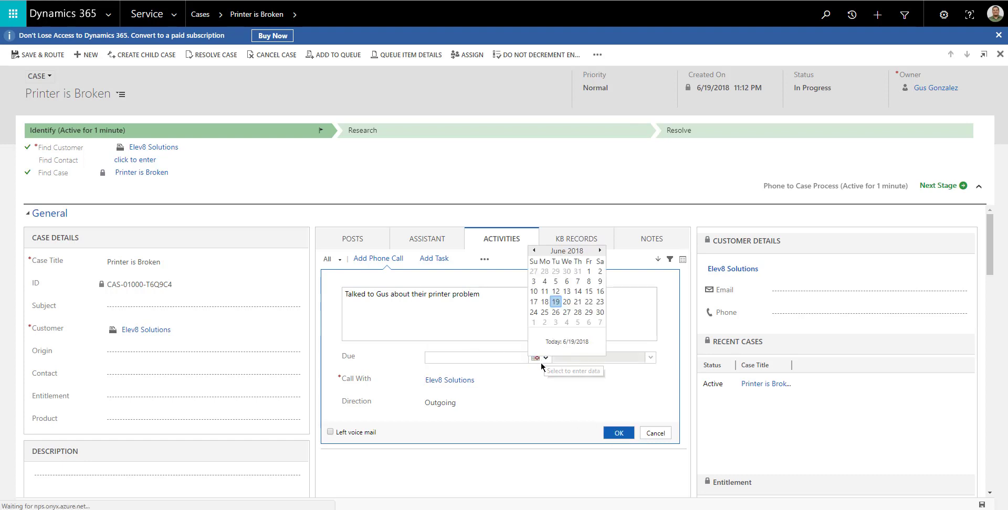
pyautogui.click(554, 303)
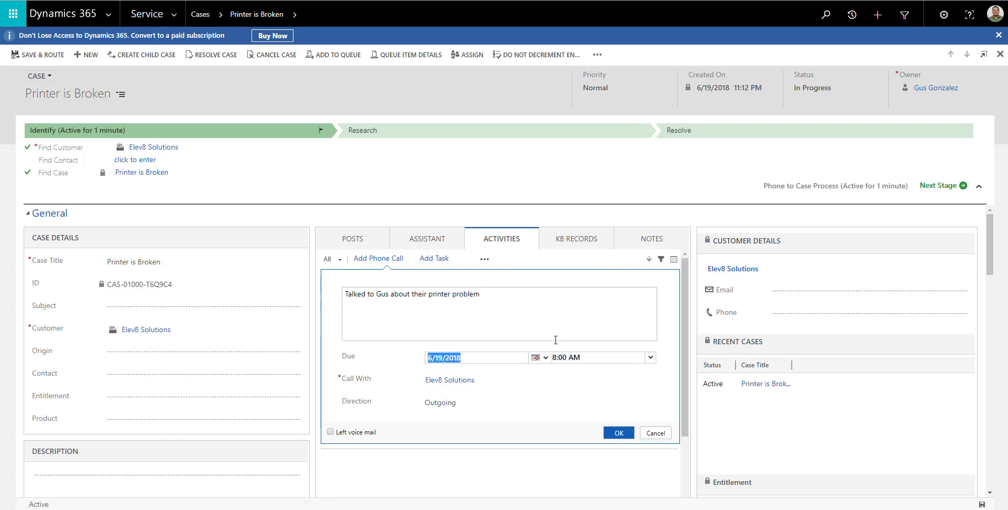
pyautogui.click(617, 433)
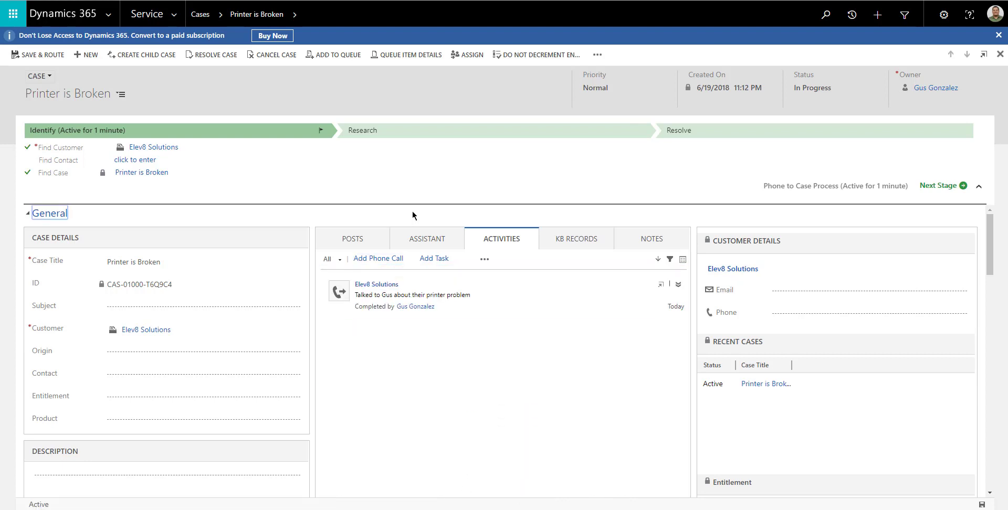
# - Return to the Elev8 Solutions account from the case and recalculate its Last Communication field
pyautogui.click(146, 334)
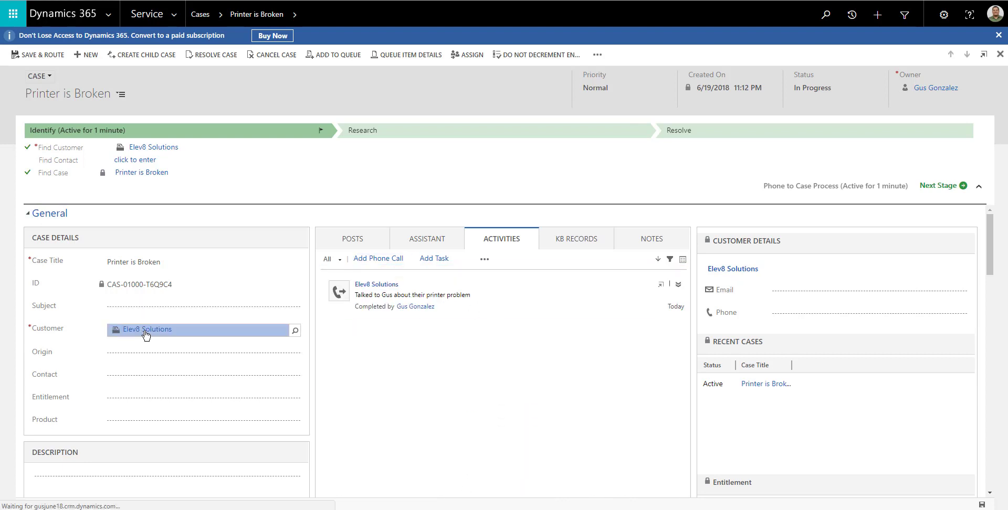
pyautogui.click(556, 166)
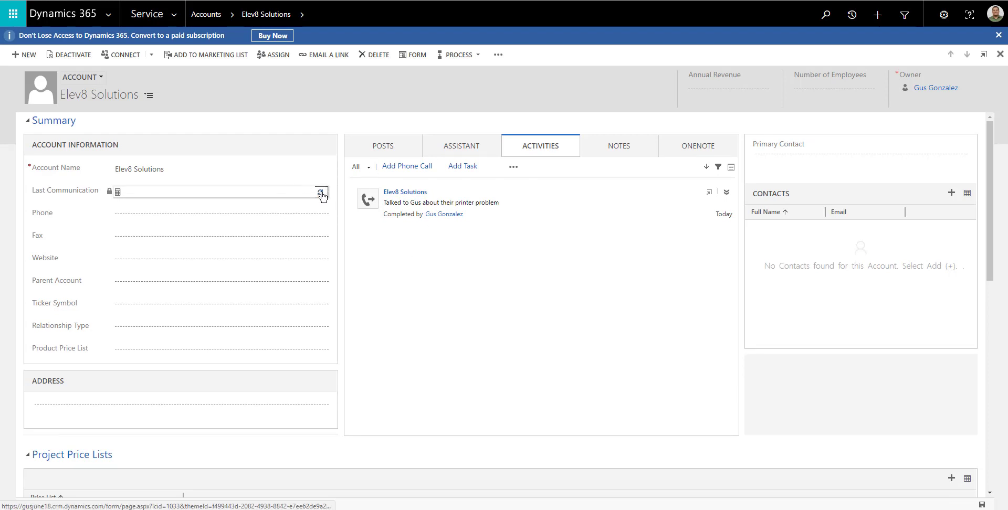
pyautogui.click(321, 193)
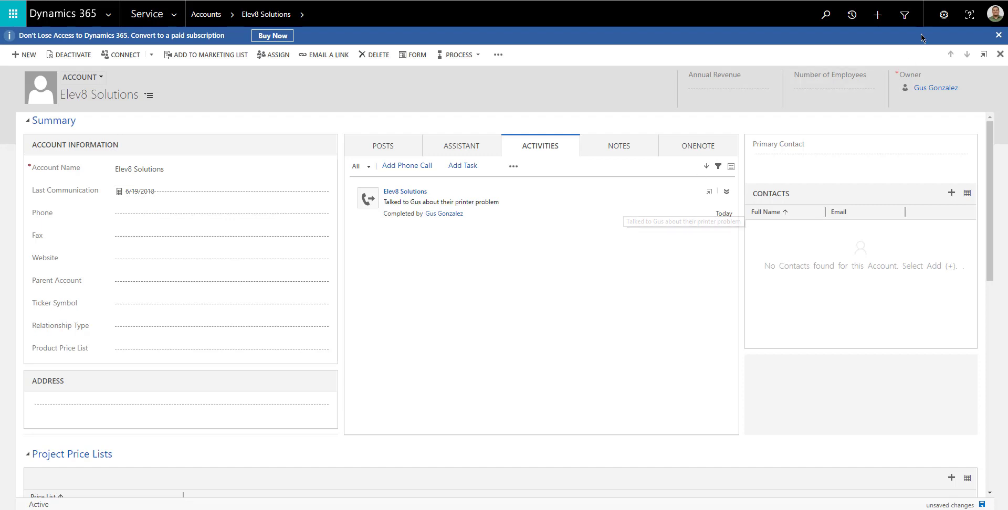
# - Start an Advanced Find on Accounts based on the Active Accounts saved view
pyautogui.click(904, 15)
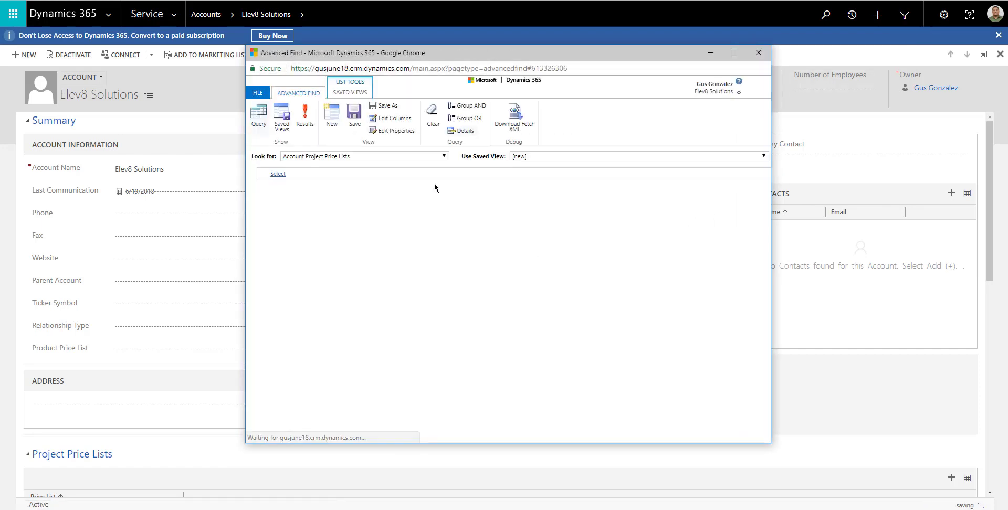
pyautogui.click(369, 156)
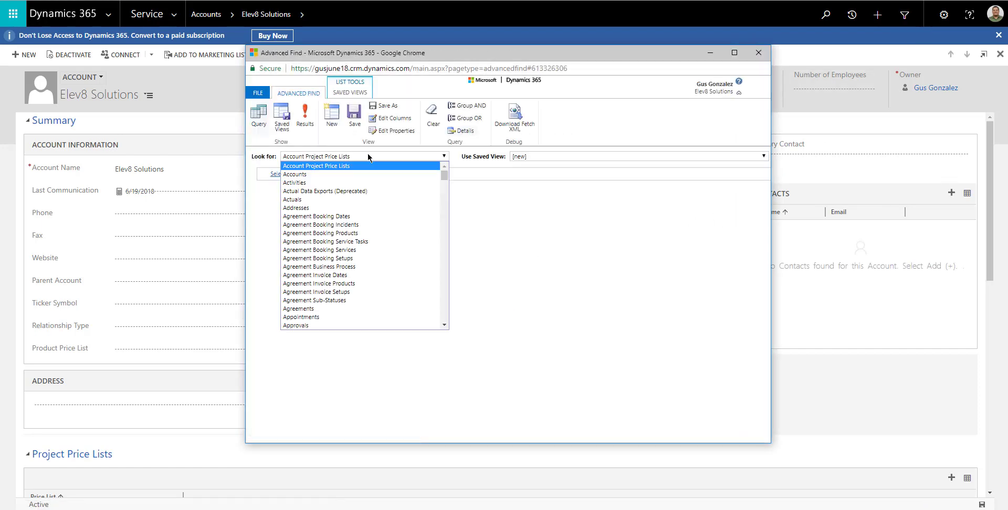
pyautogui.click(312, 175)
pyautogui.click(546, 157)
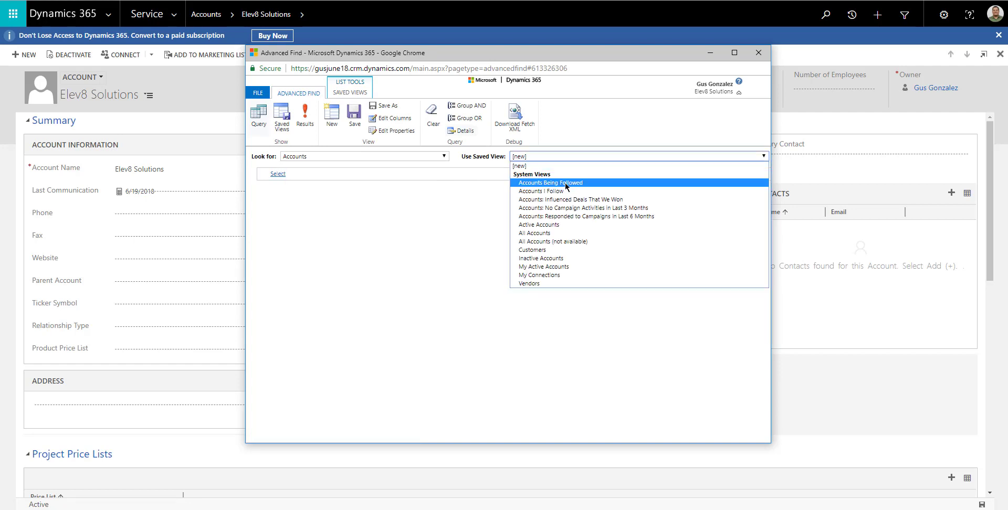
pyautogui.click(546, 224)
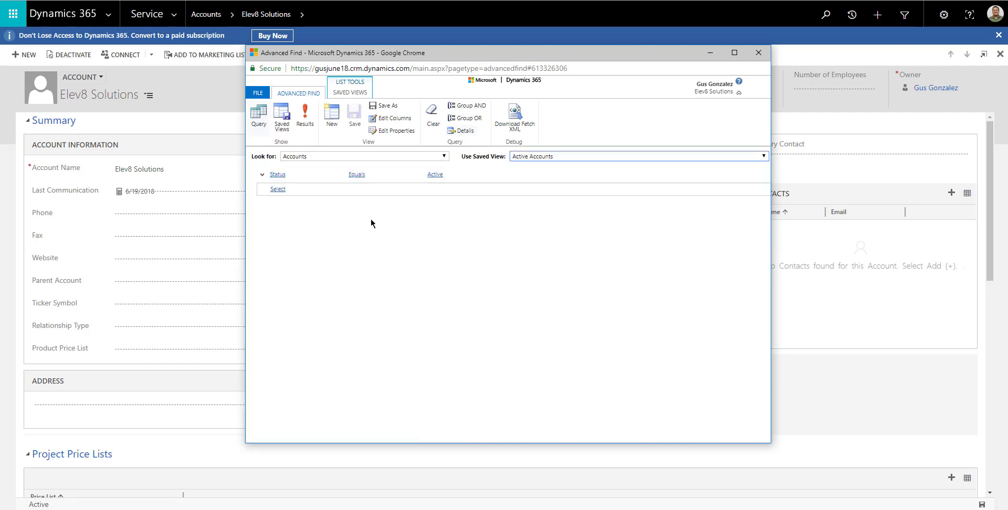
# - Add the condition Last Communication Older Than X Months with value 3 and run the query
pyautogui.click(386, 194)
pyautogui.click(287, 192)
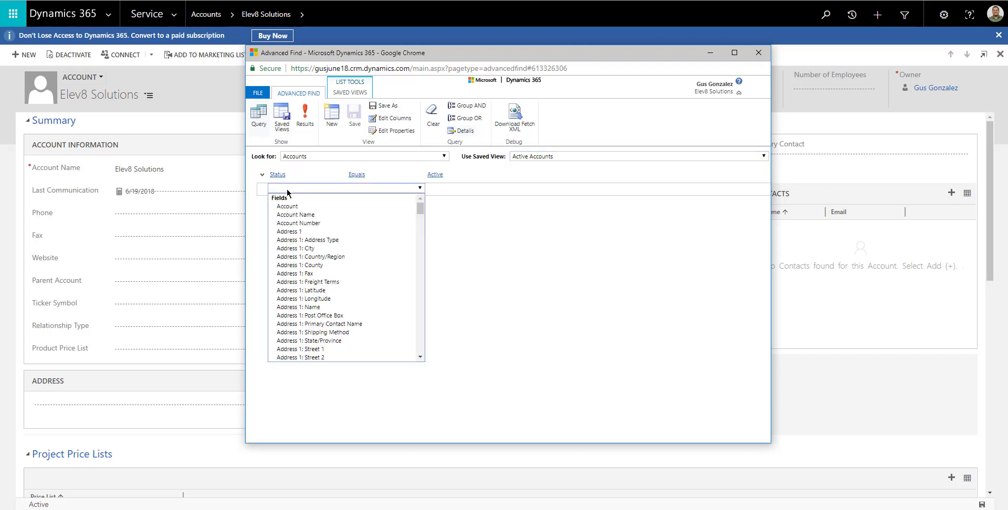
pyautogui.moveTo(419, 205); pyautogui.dragTo(418, 258)
pyautogui.click(315, 260)
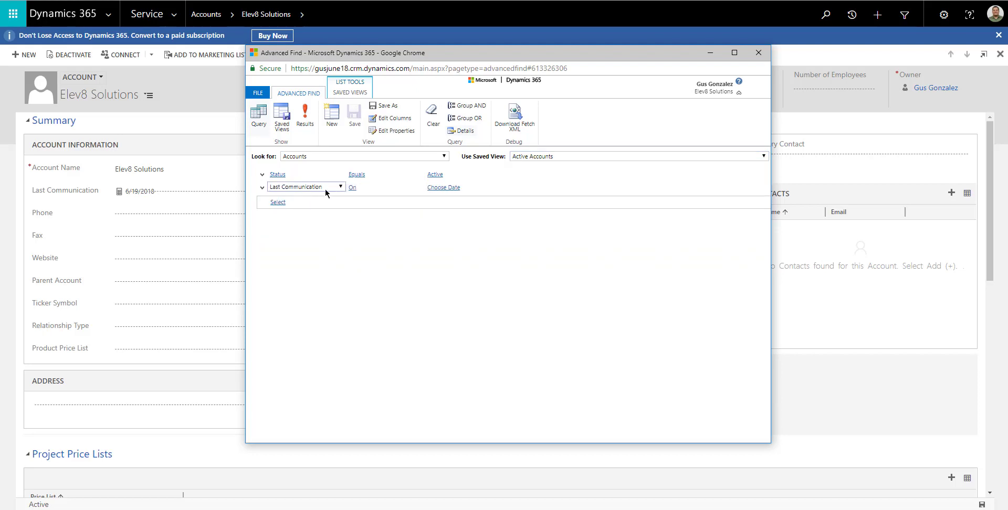
pyautogui.click(371, 190)
pyautogui.click(376, 188)
pyautogui.moveTo(417, 224); pyautogui.dragTo(420, 272)
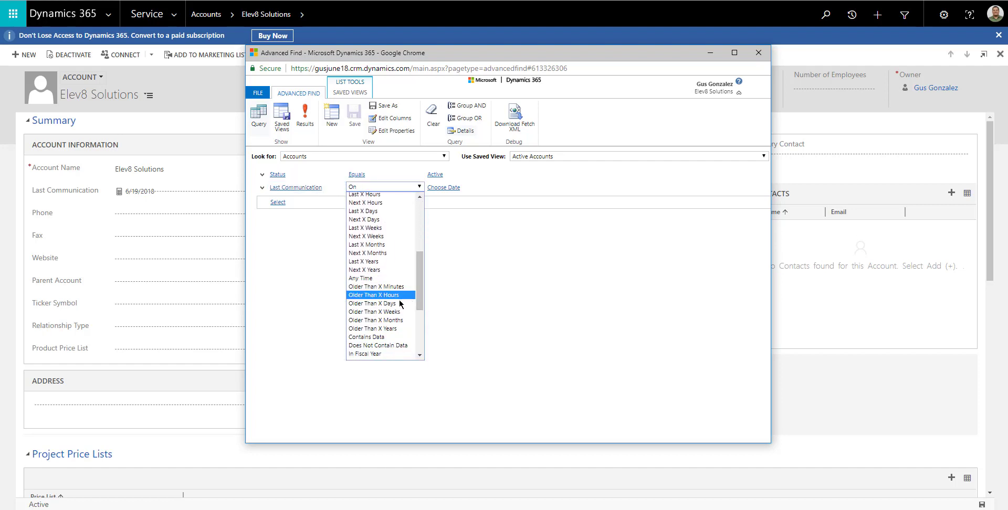
pyautogui.click(400, 321)
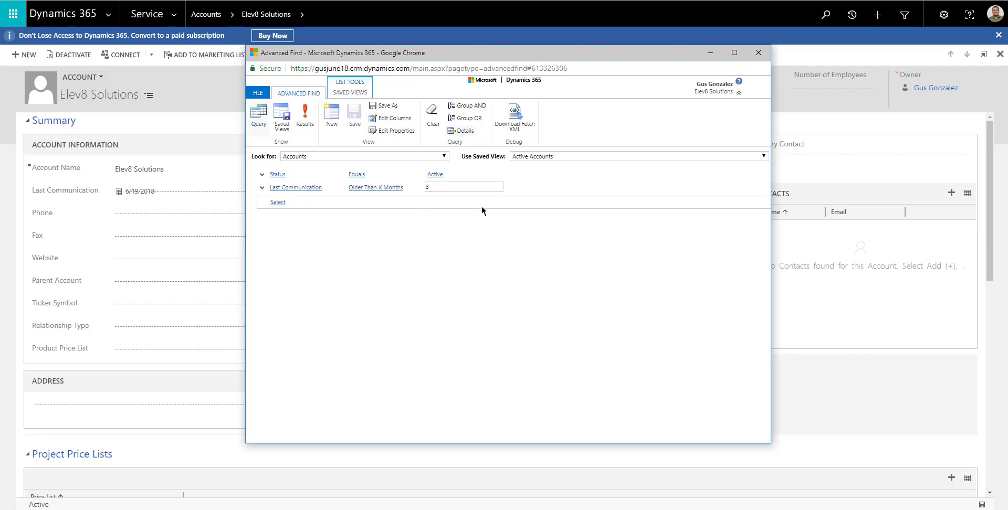
pyautogui.click(305, 114)
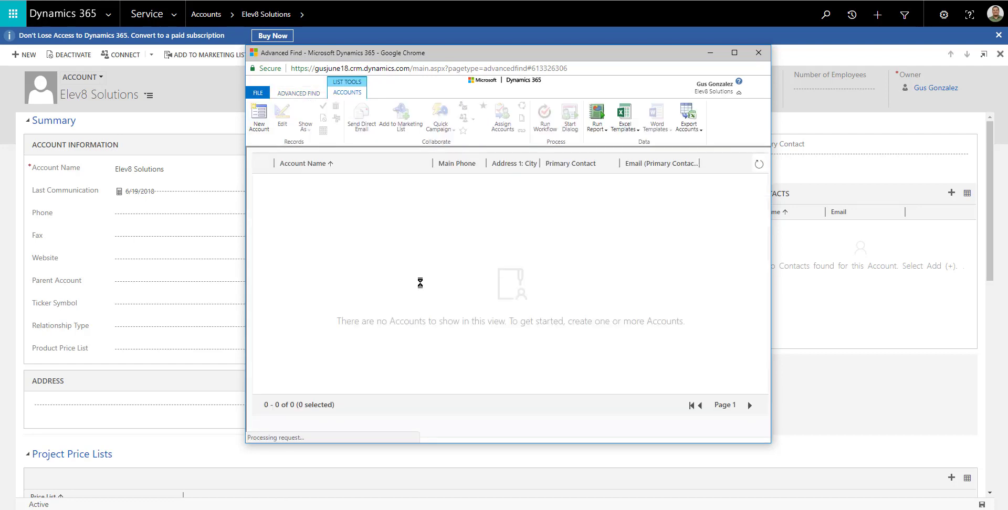